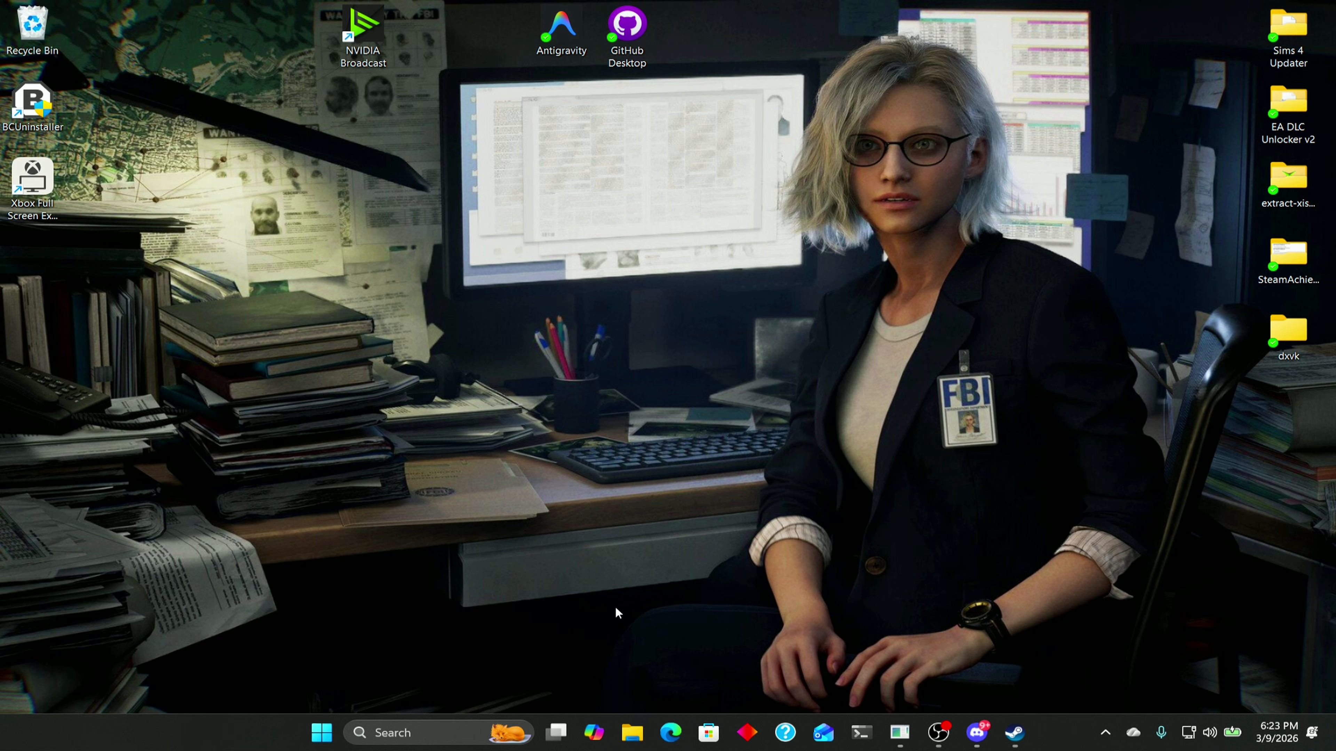
Open Task Manager and search the running processes for steam
right_click(322, 734)
left_click(322, 538)
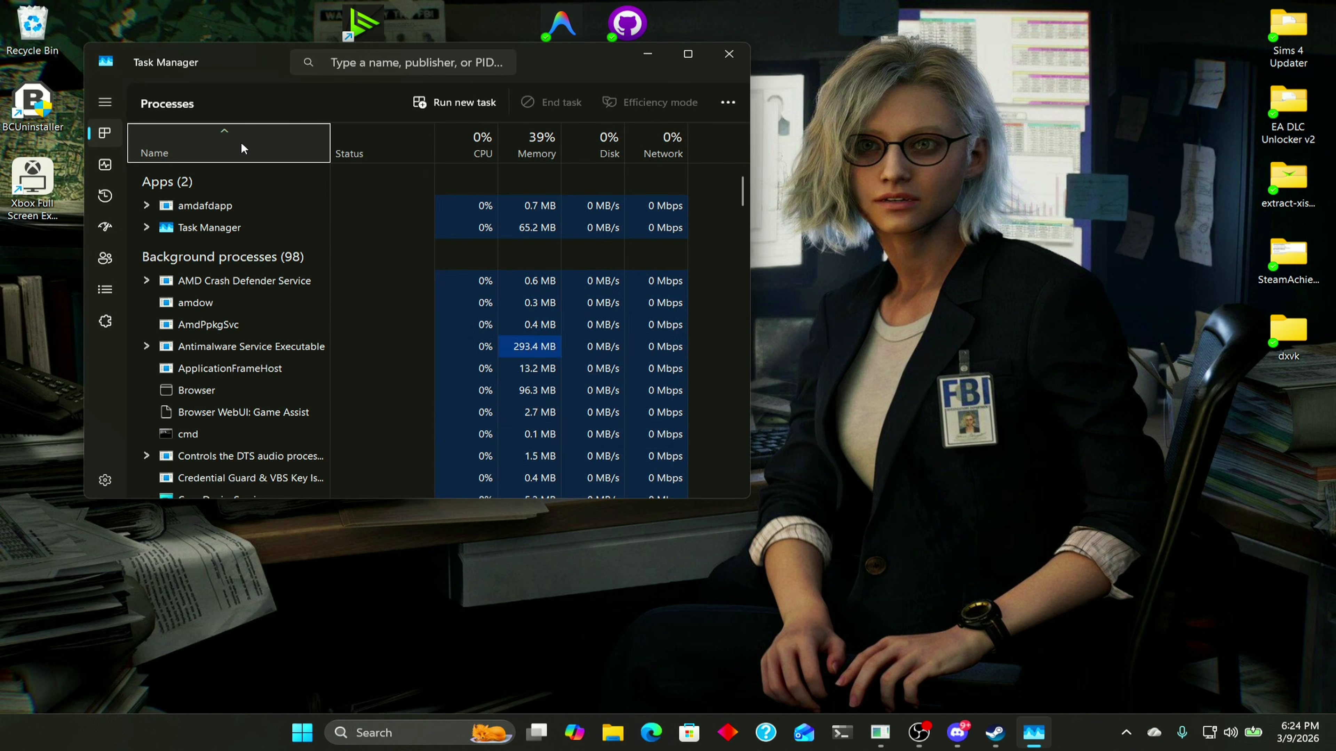
left_click(357, 65)
type("s")
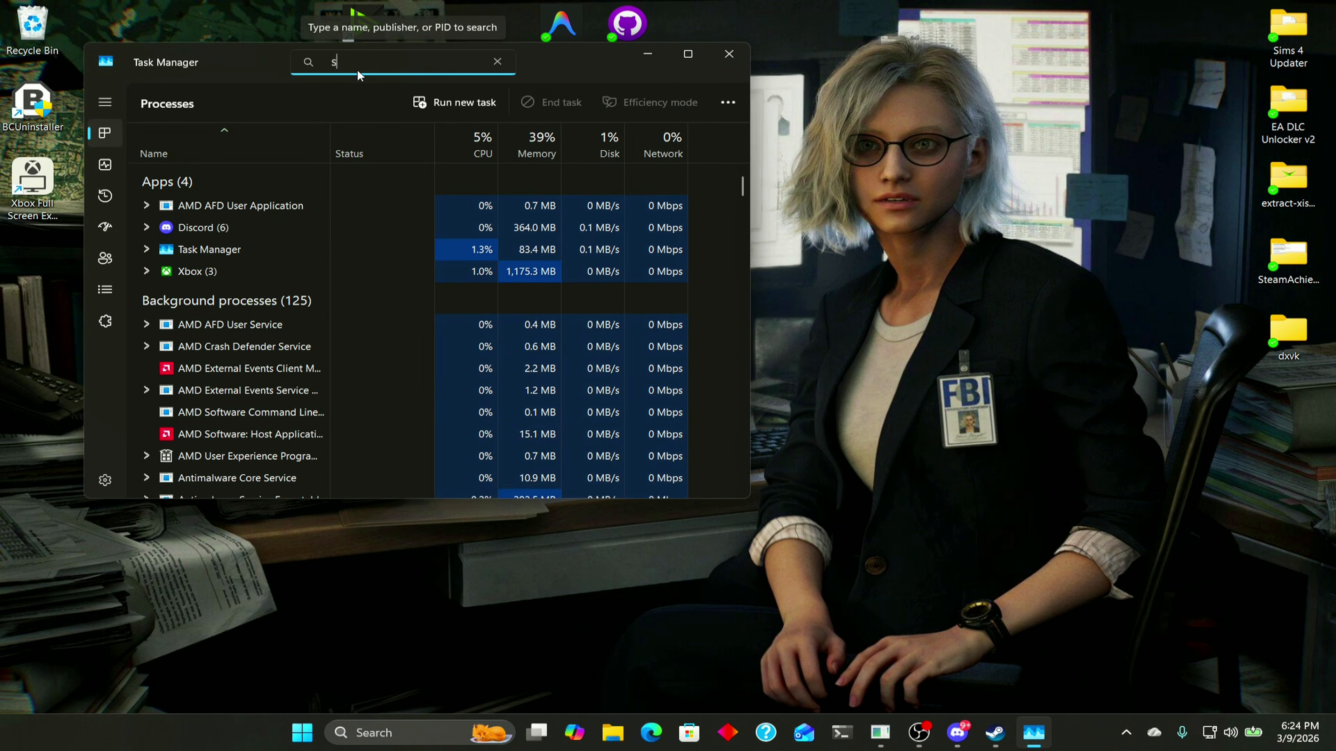
type("team")
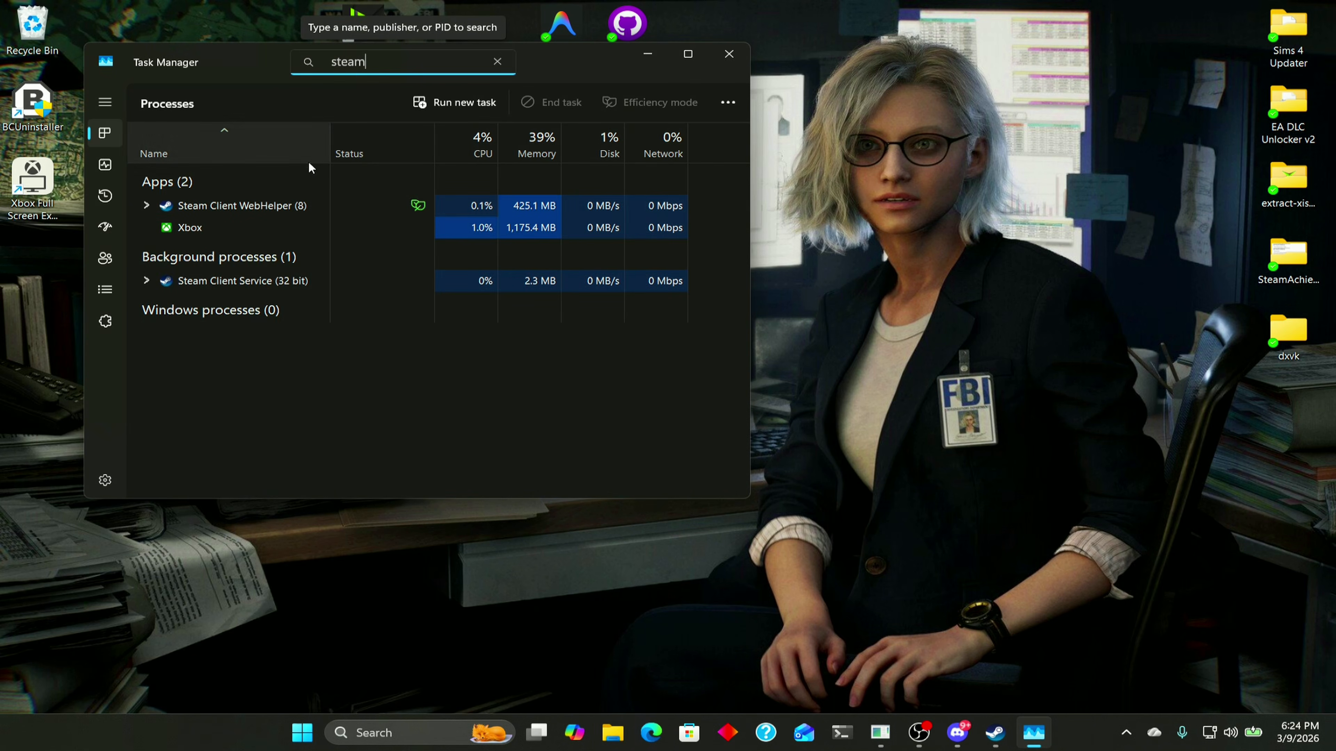
View the priority levels offered for steam.exe in the process details and close Task Manager
left_click(192, 258)
right_click(192, 258)
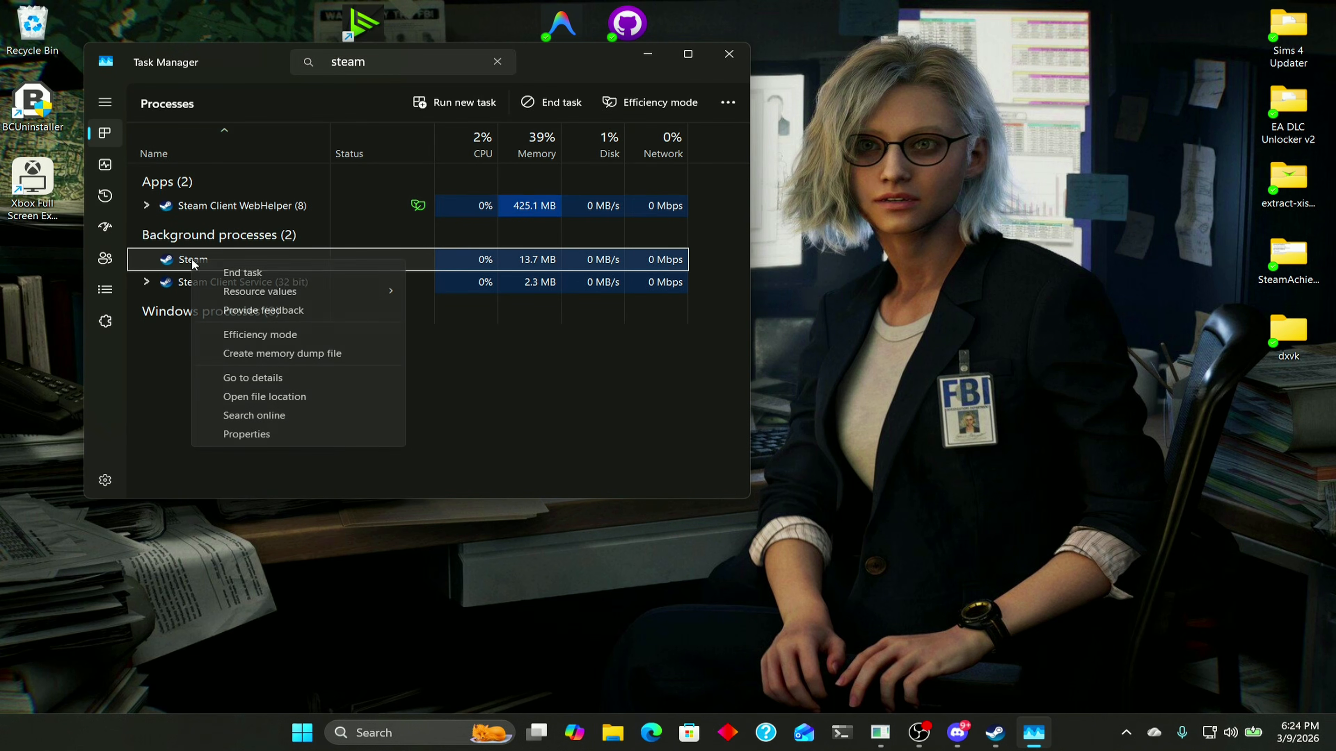
left_click(270, 376)
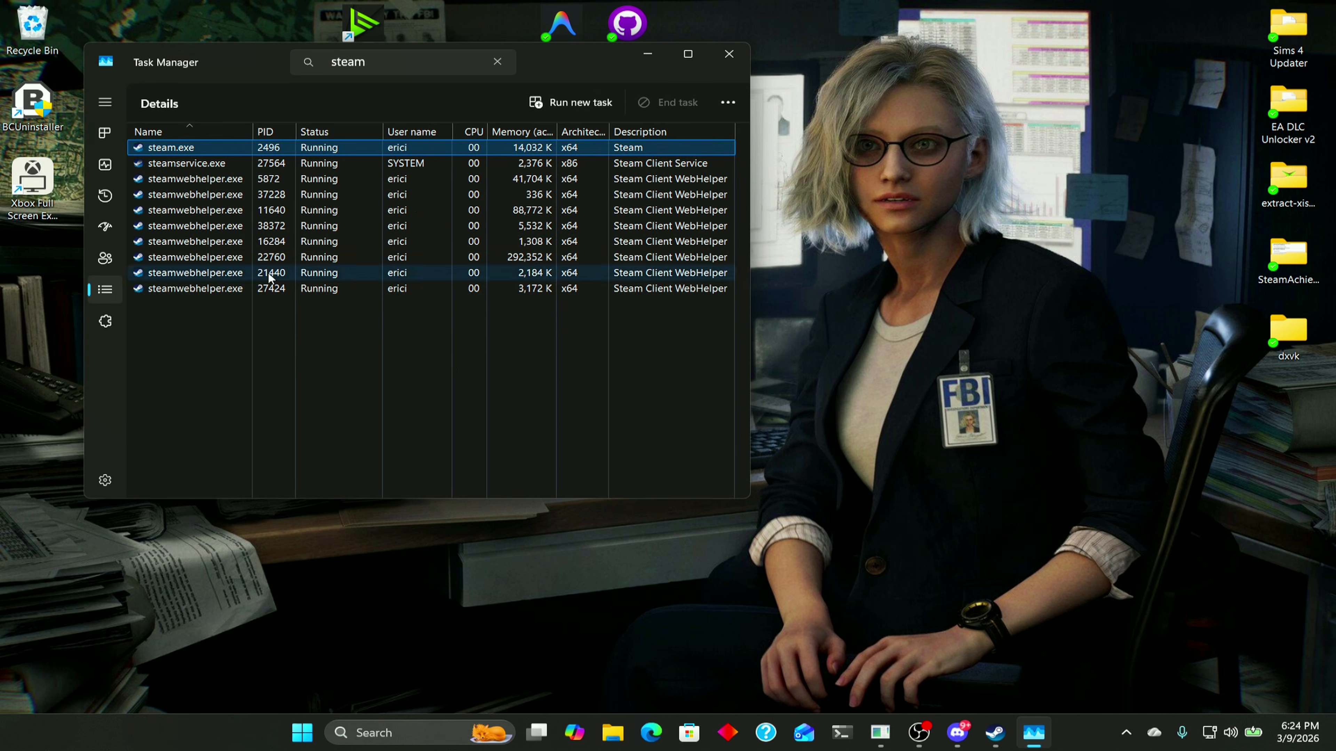
right_click(164, 149)
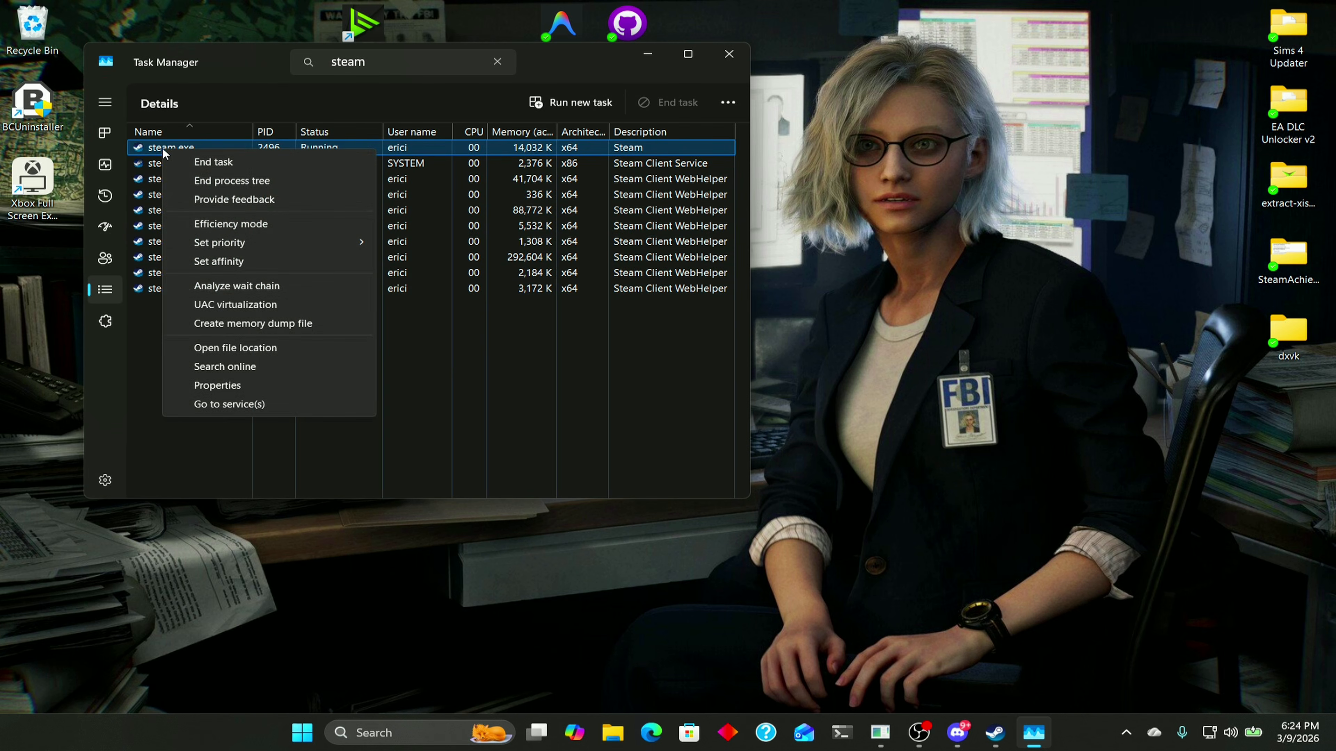
mouse_move(237, 240)
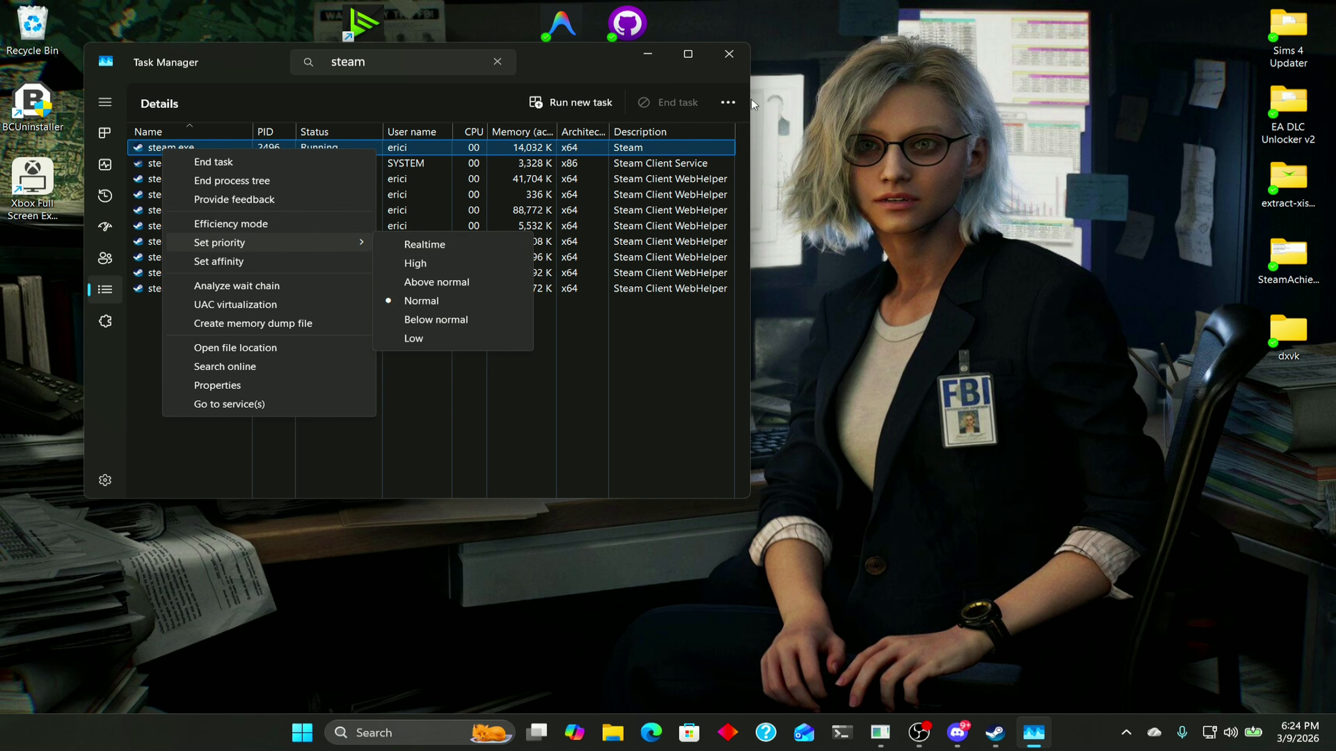
left_click(728, 58)
left_click(727, 57)
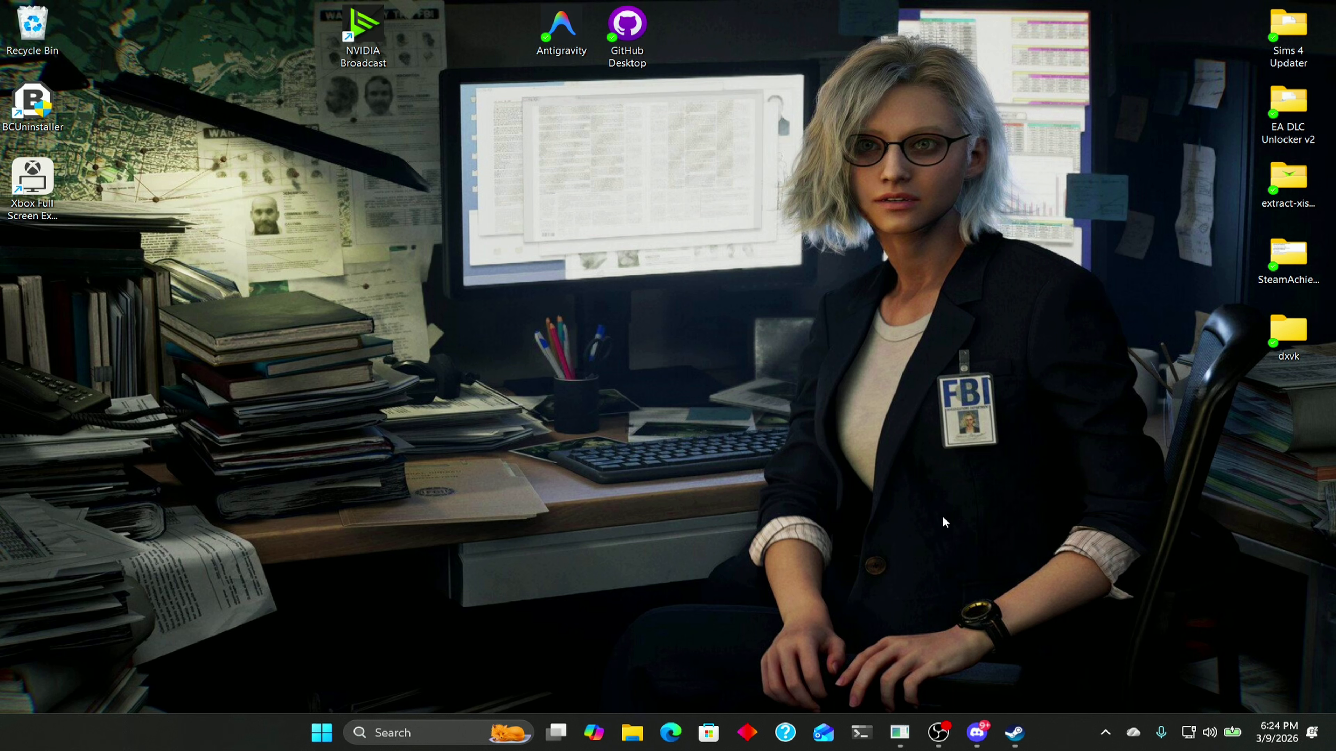
Run regedit to open Registry Editor and move its window closer to the middle of the desktop
left_click(562, 577)
key("super+r")
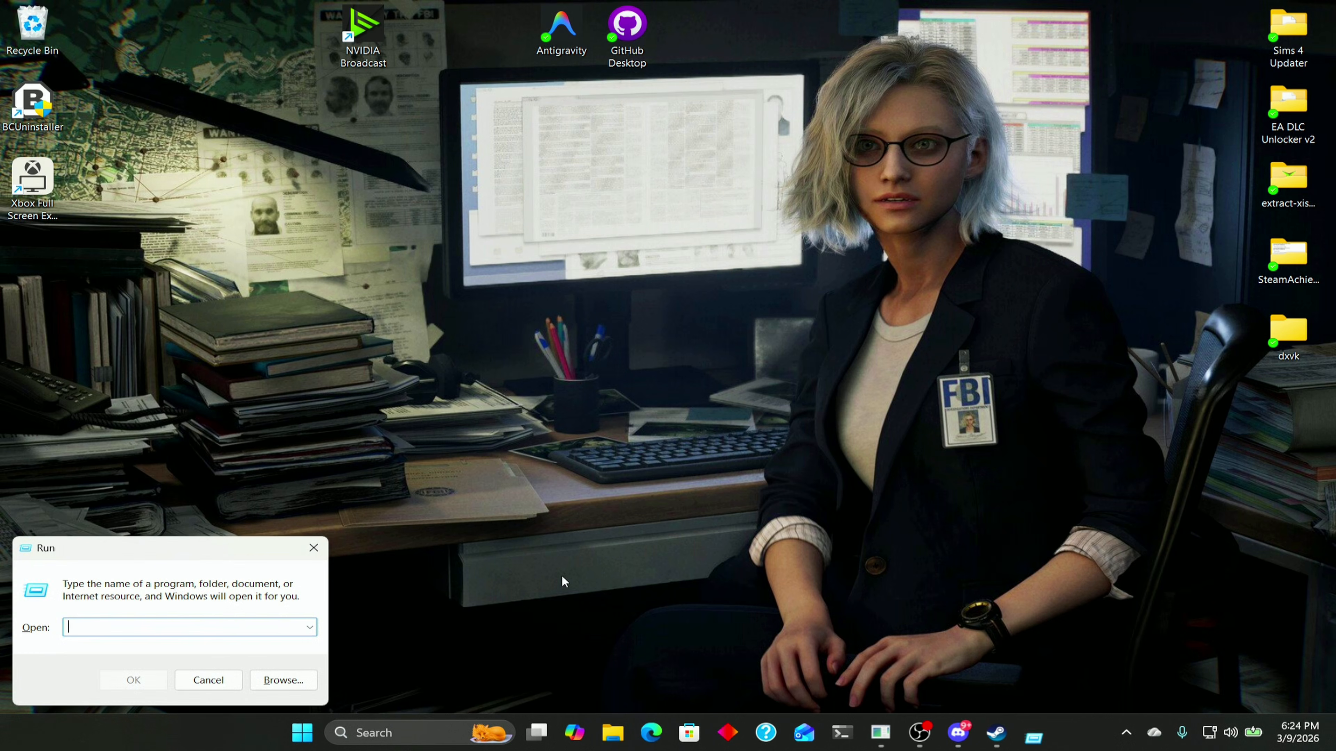
type("regedit")
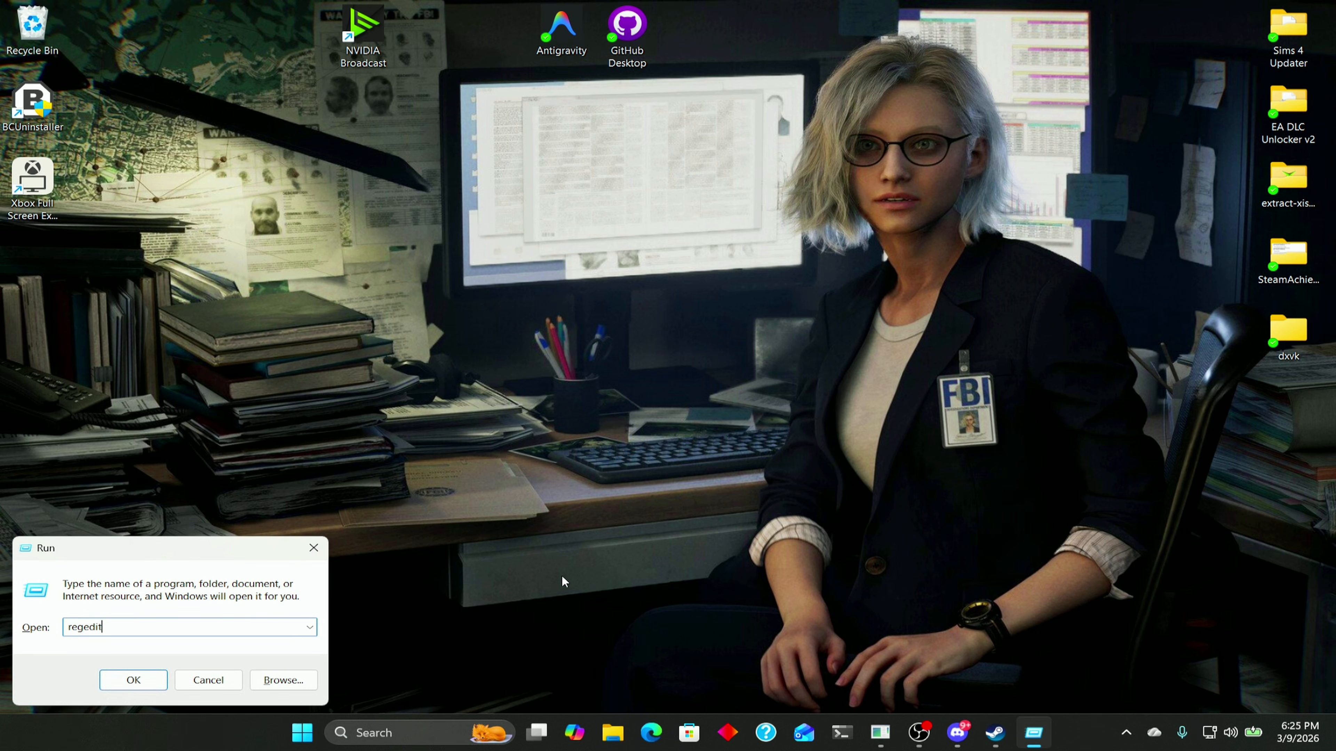
key("Return")
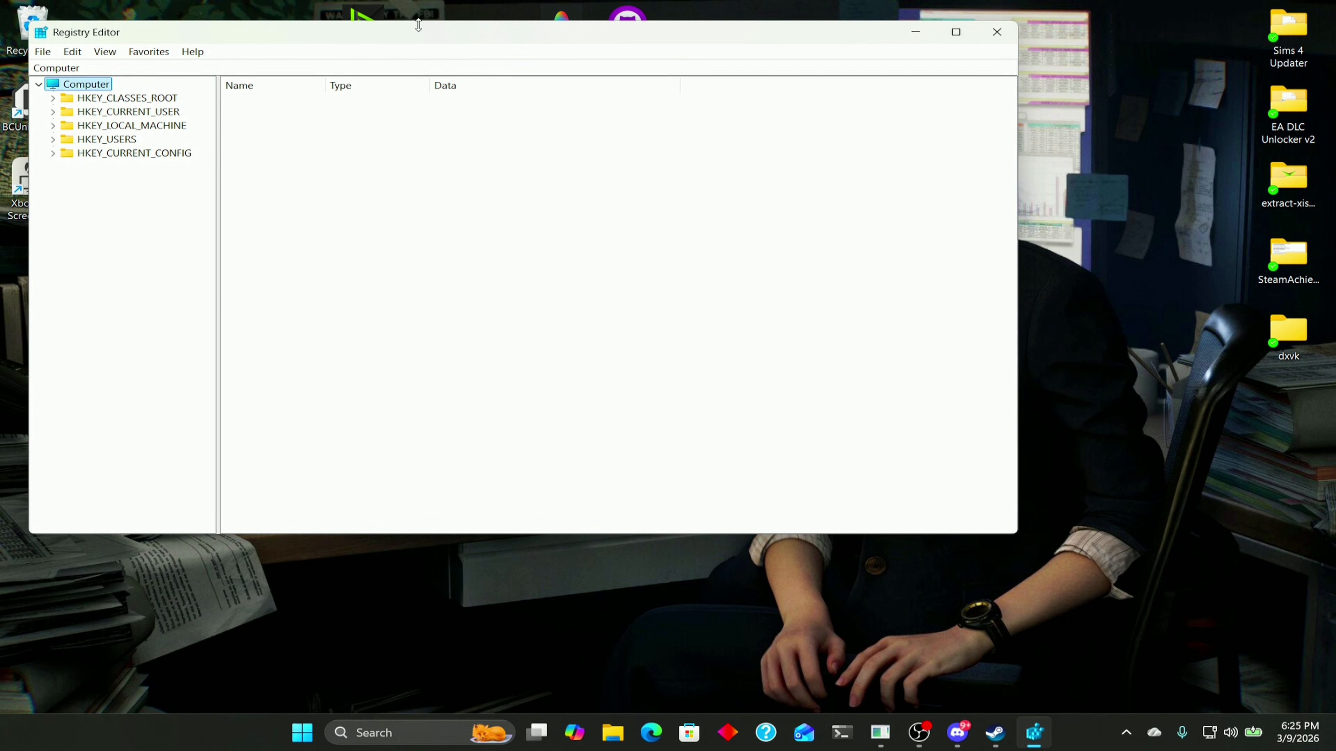
left_click_drag(436, 42, 596, 138)
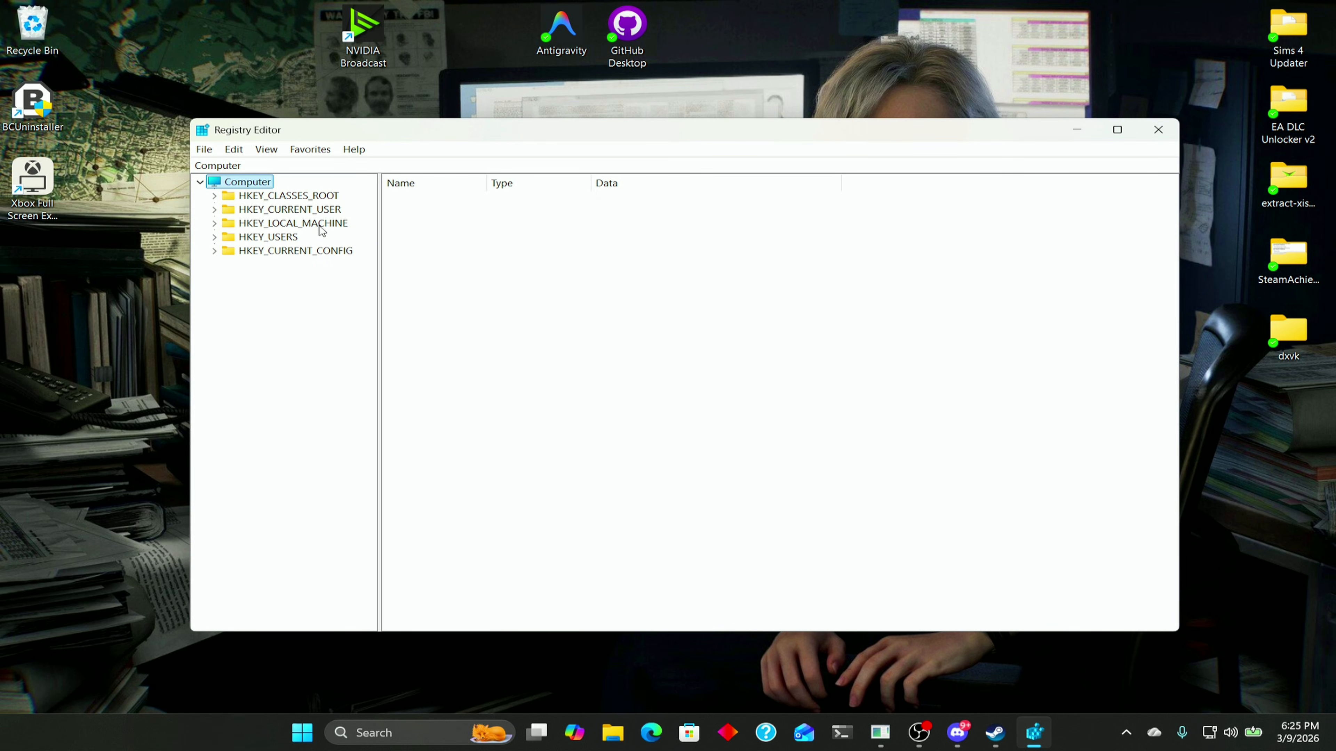
Expand the registry tree along HKEY_LOCAL_MACHINE\SOFTWARE\Microsoft
left_click(214, 223)
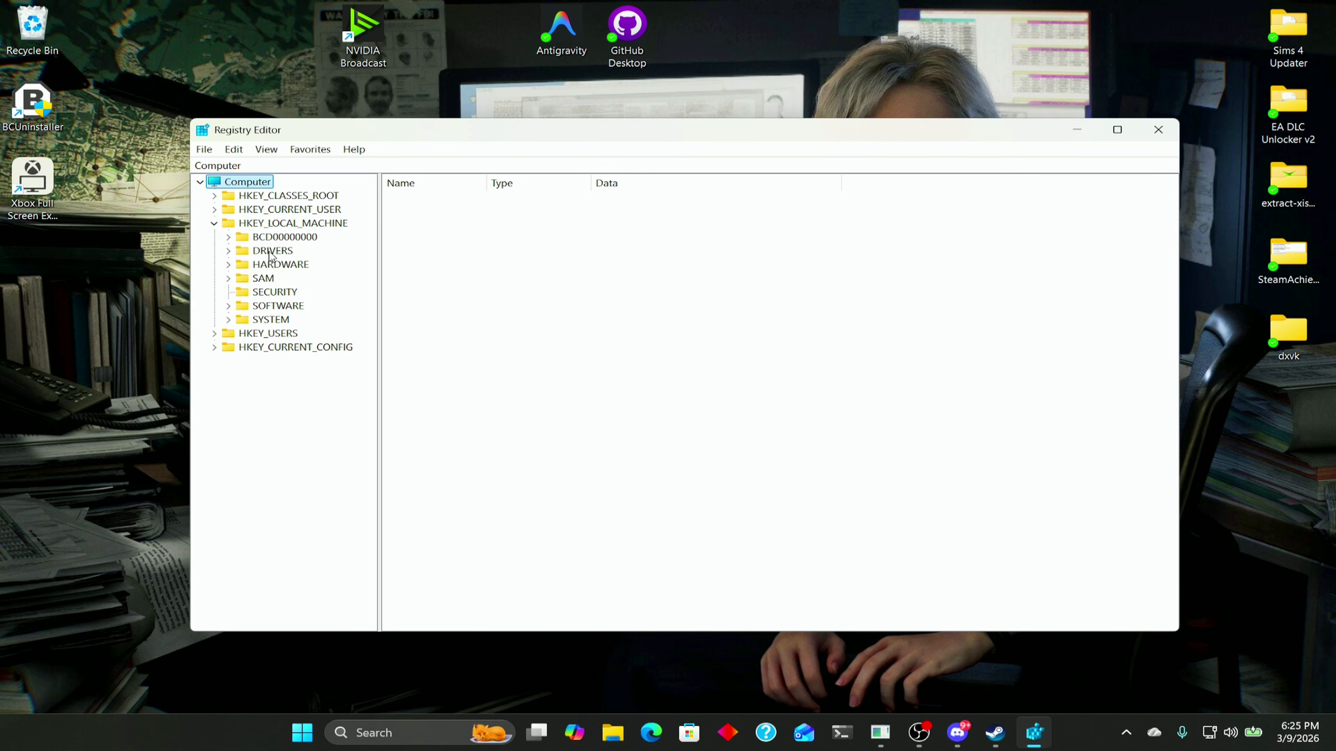
left_click(228, 306)
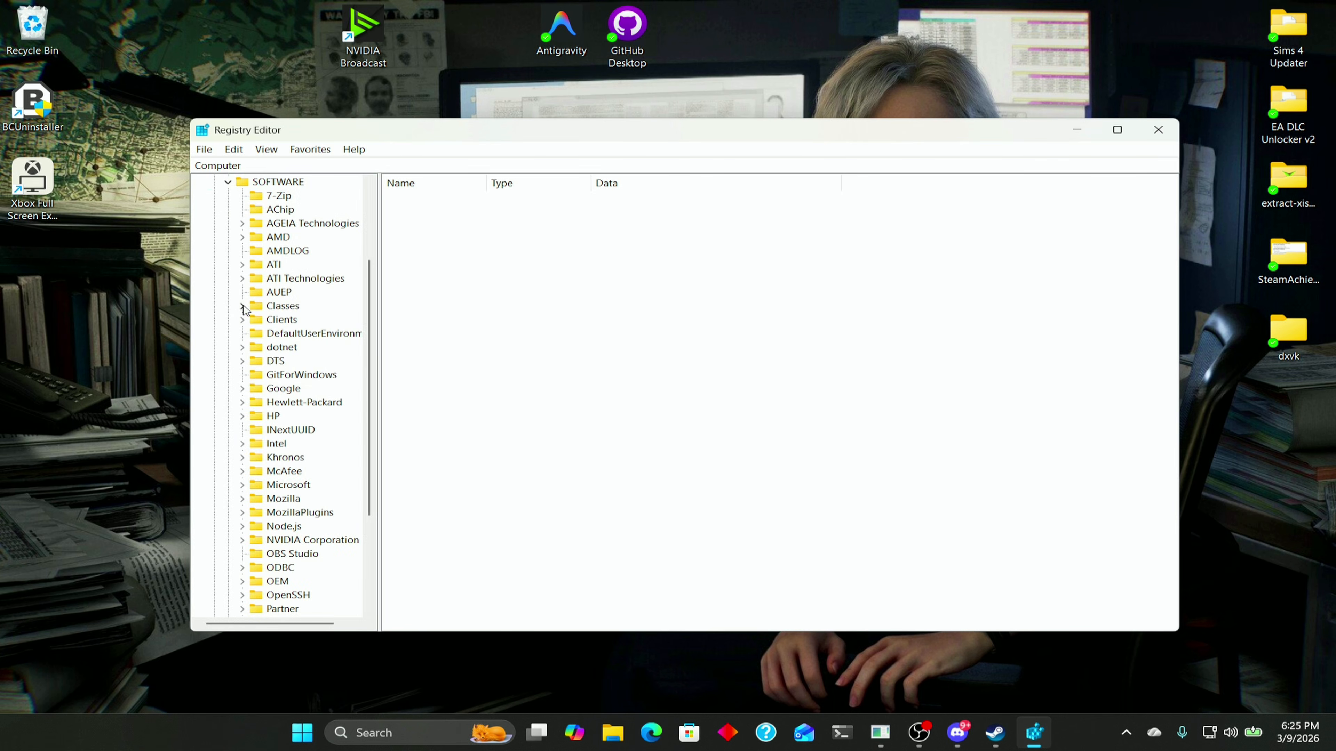
scroll(284, 319, "down", 4)
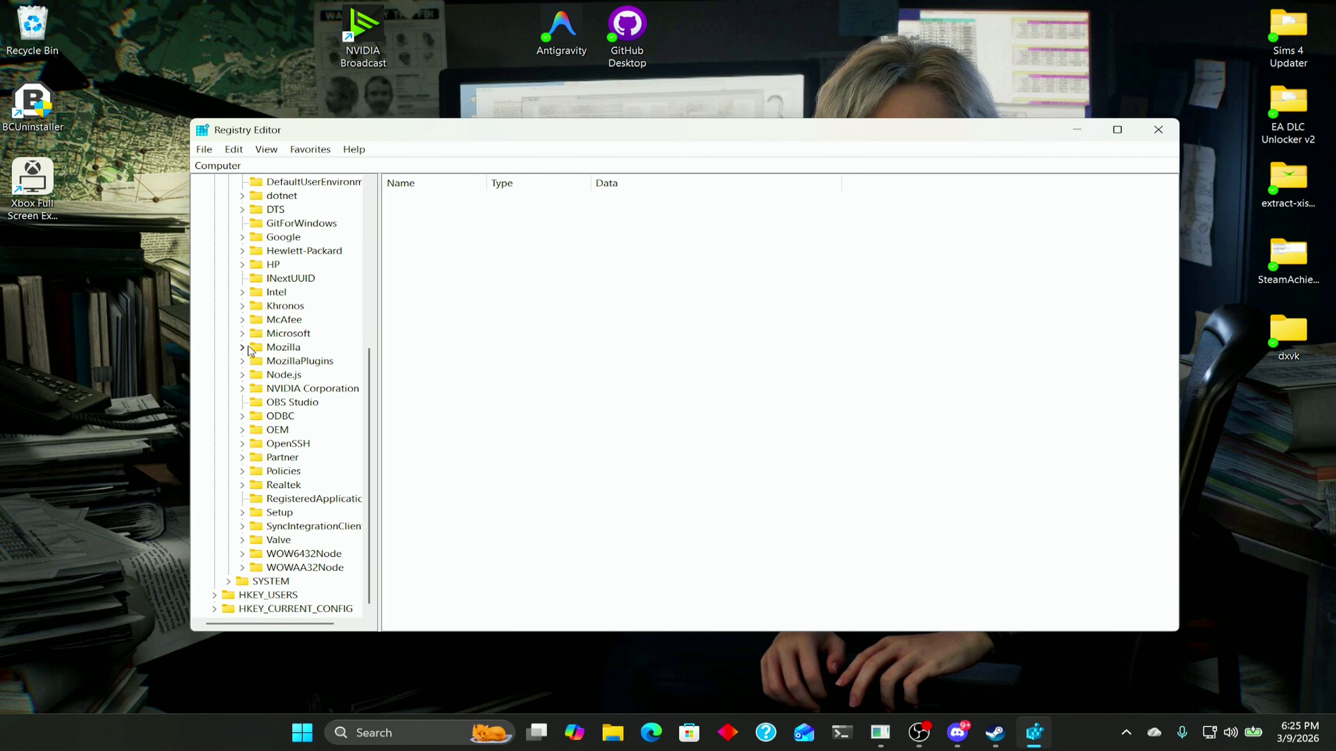
left_click(243, 335)
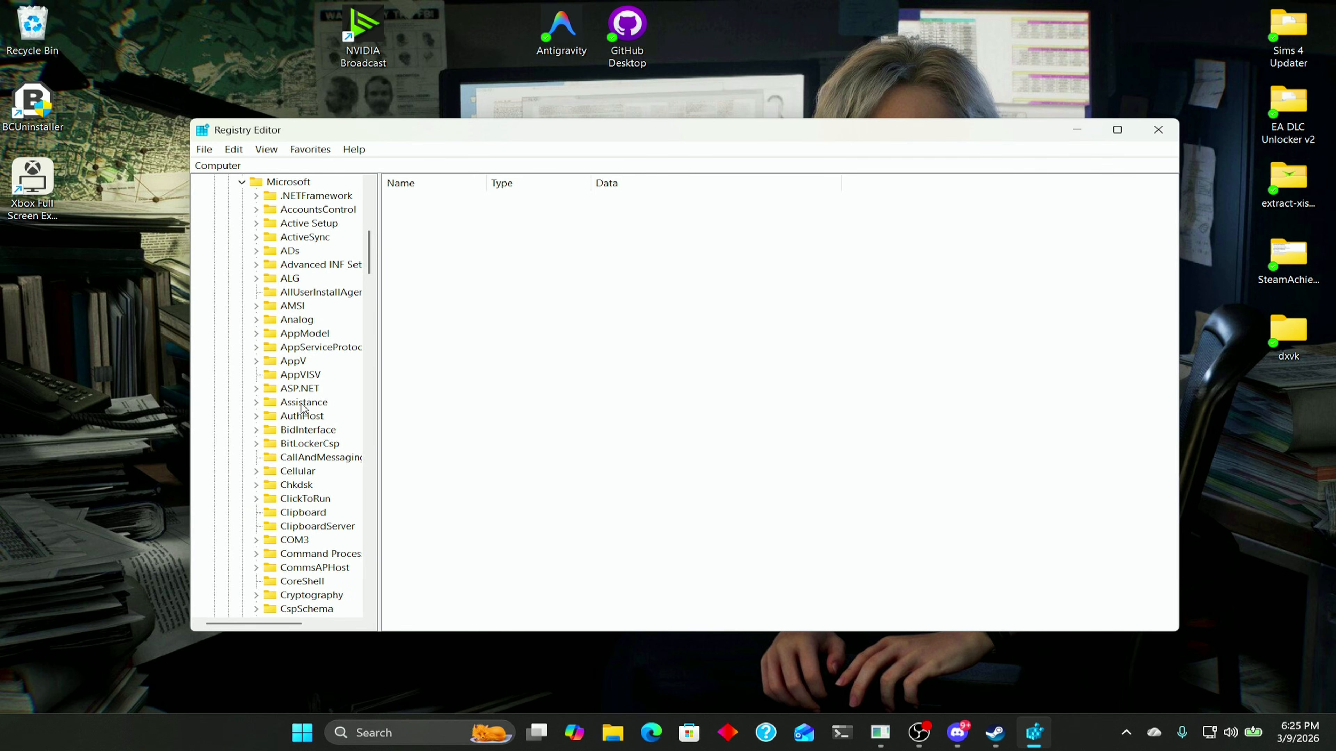
Expand Windows NT and its CurrentVersion key under Microsoft, widening the tree area to show full key names
scroll(302, 416, "down", 6)
scroll(298, 431, "down", 4)
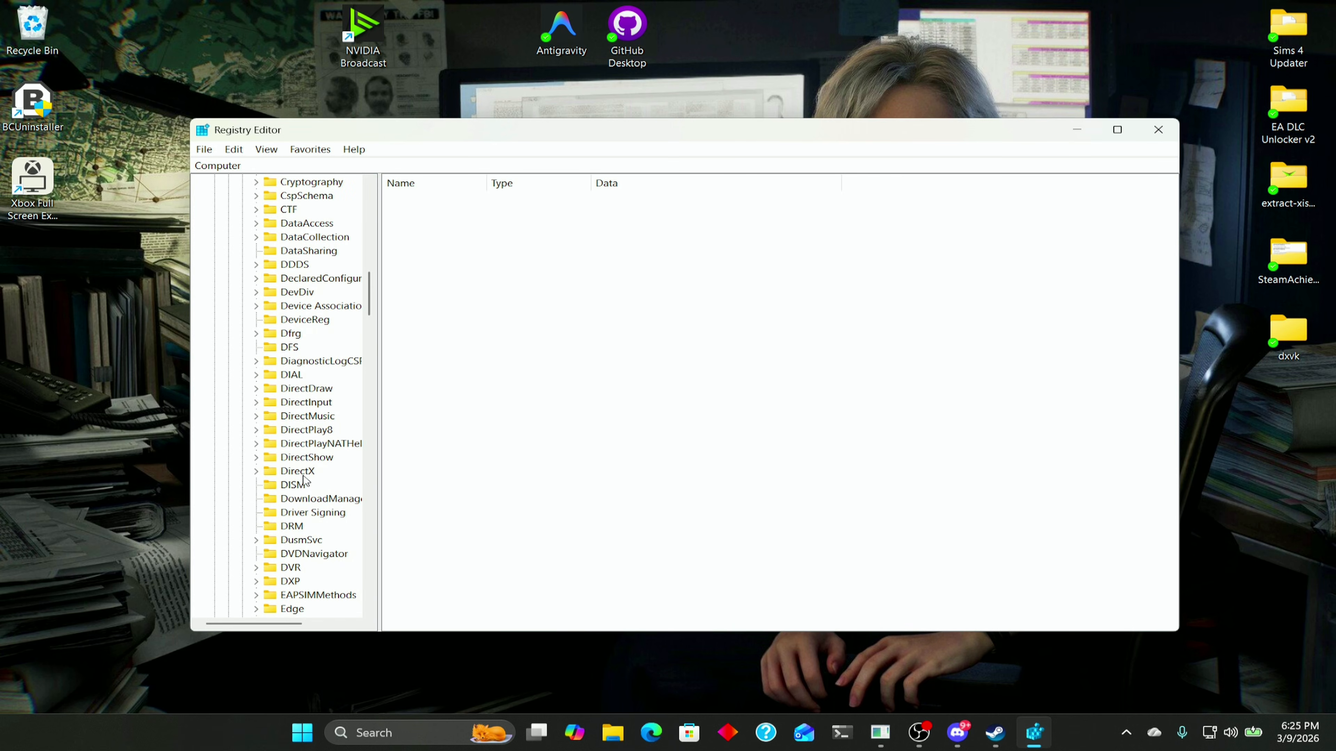
scroll(305, 473, "up", 4)
scroll(302, 472, "down", 20)
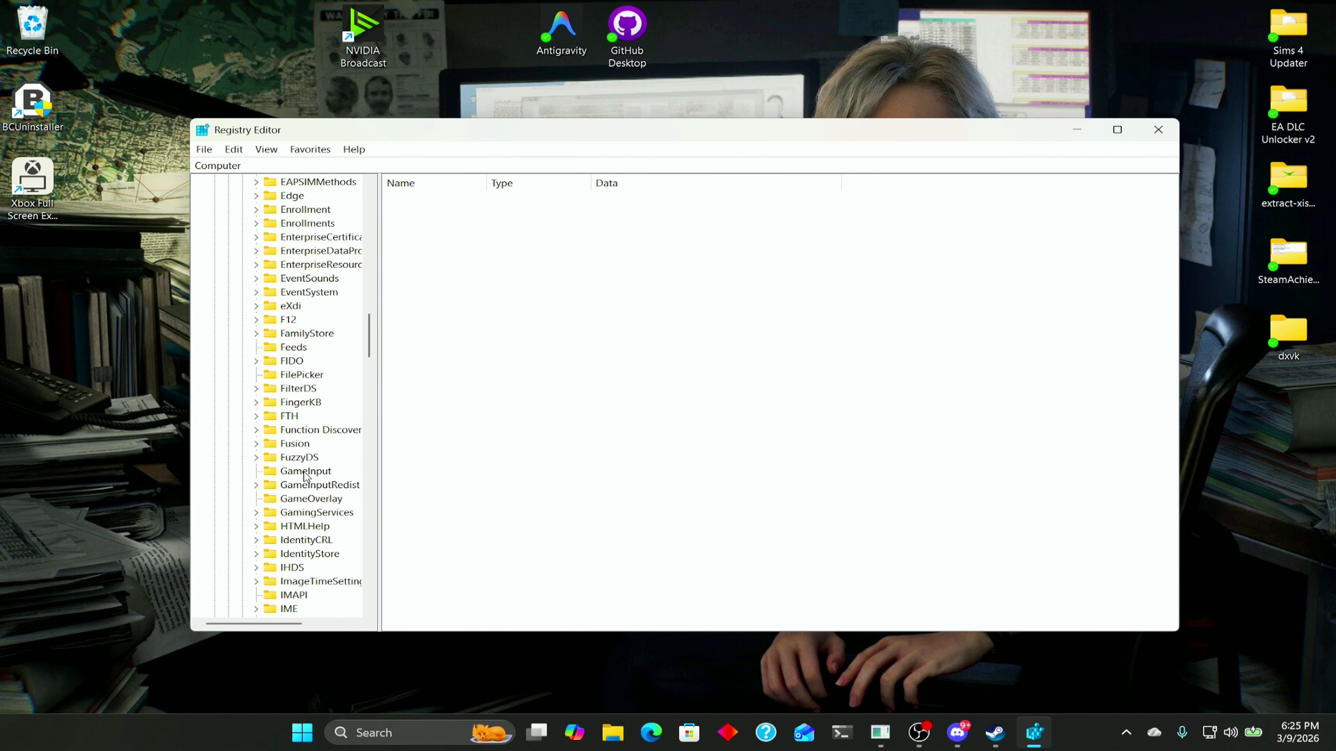
scroll(295, 469, "down", 6)
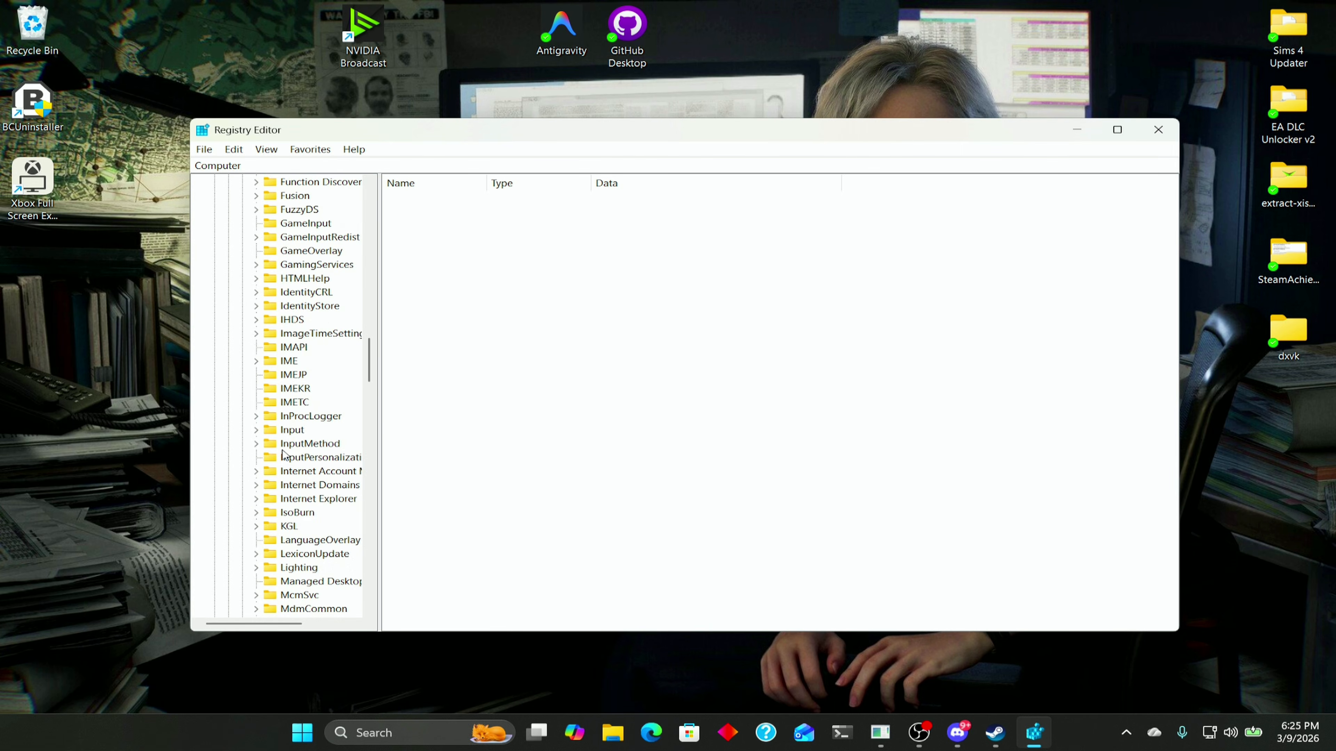
scroll(287, 452, "down", 10)
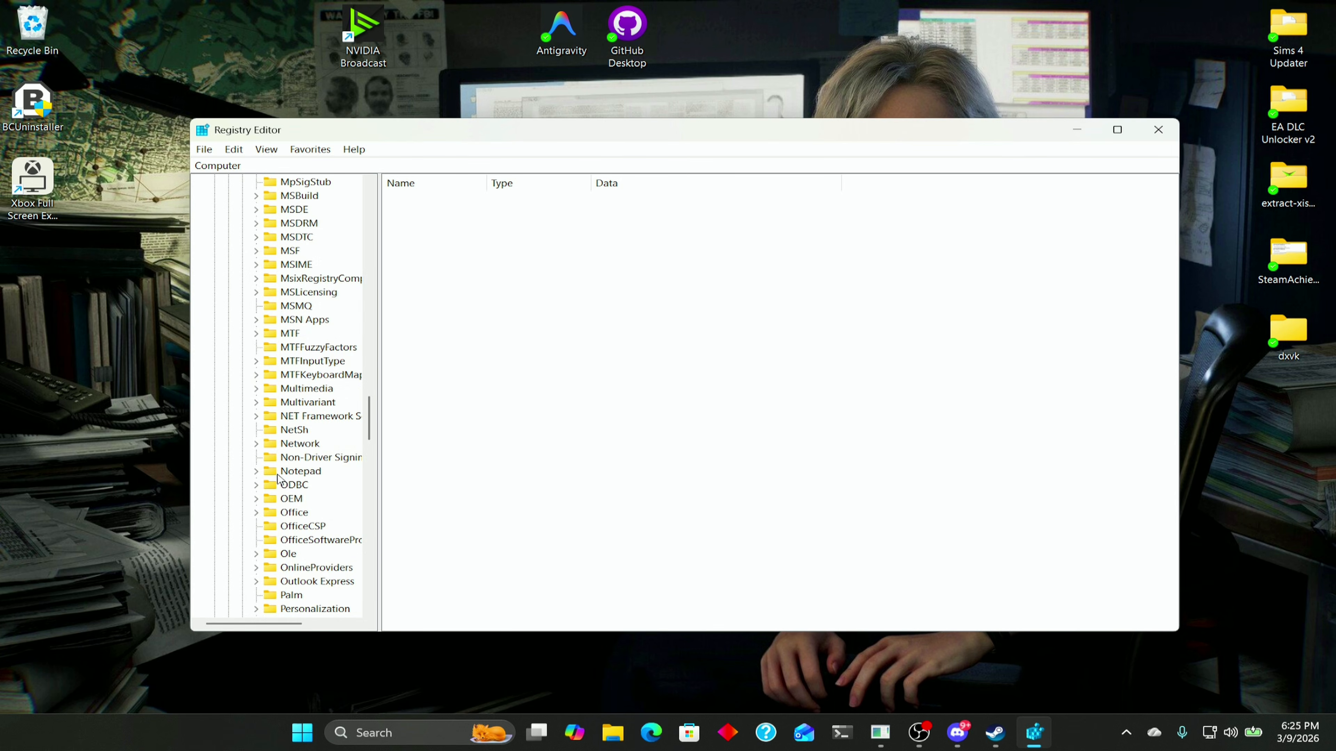
scroll(282, 494, "down", 18)
scroll(279, 499, "down", 15)
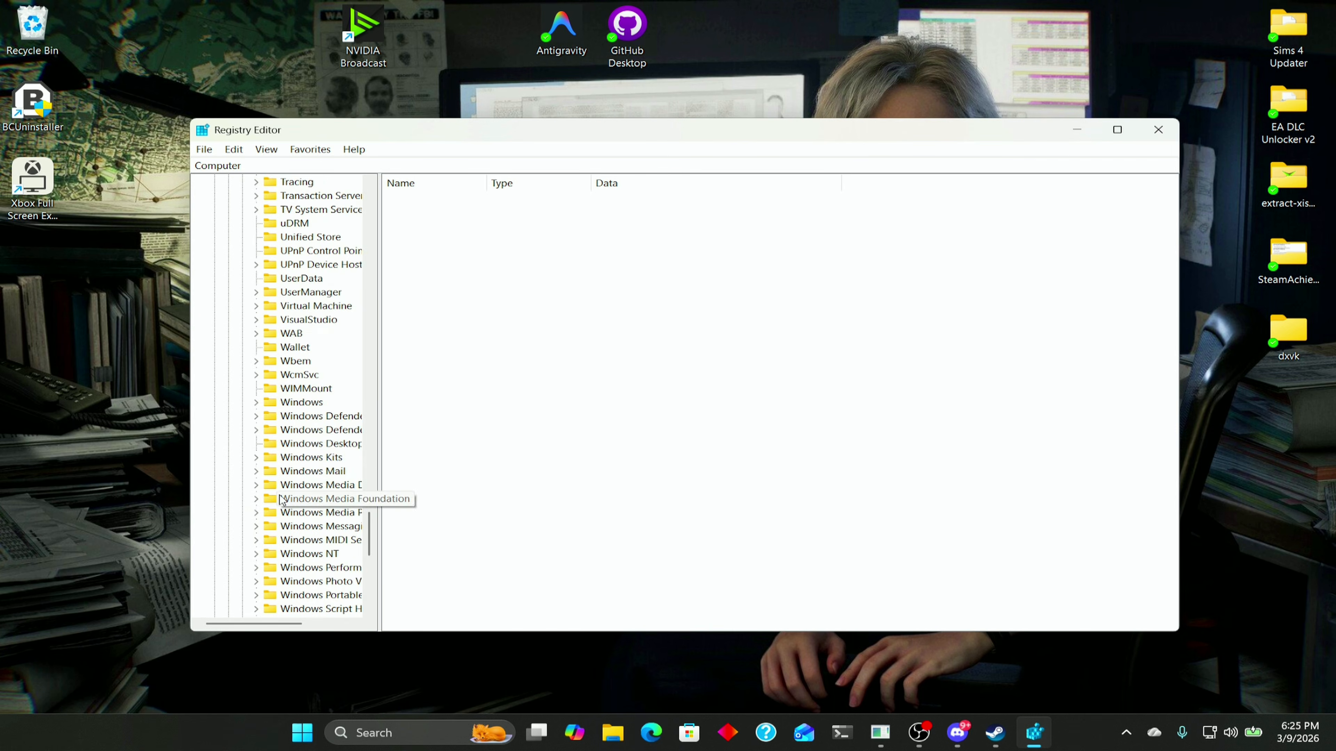
left_click(256, 388)
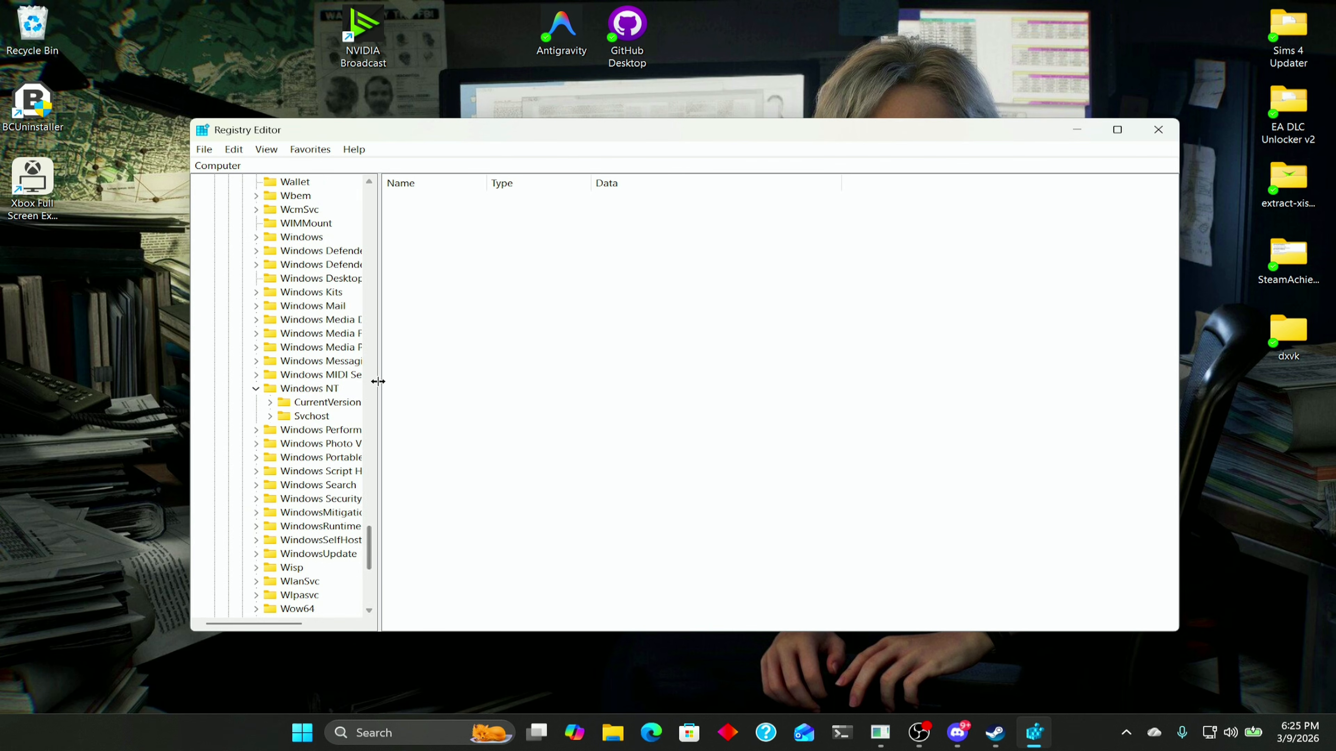
left_click_drag(377, 376, 561, 373)
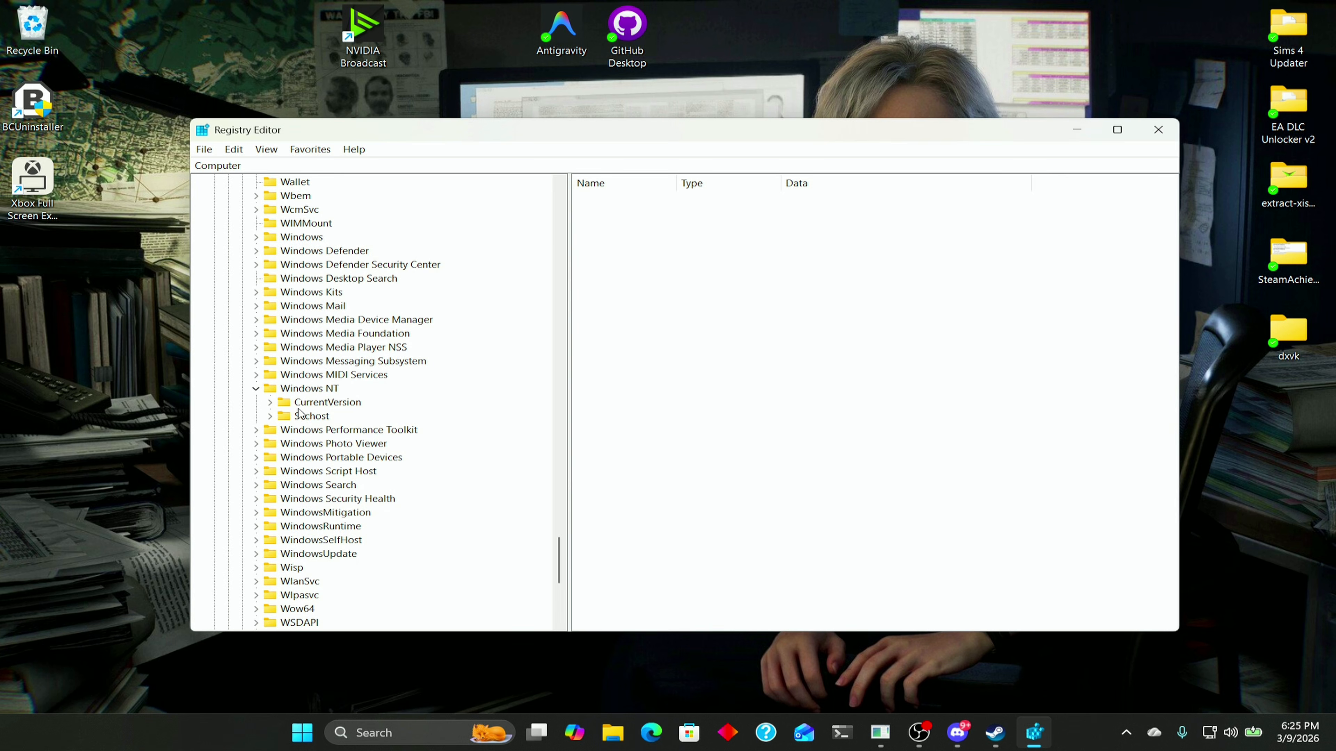
left_click(270, 402)
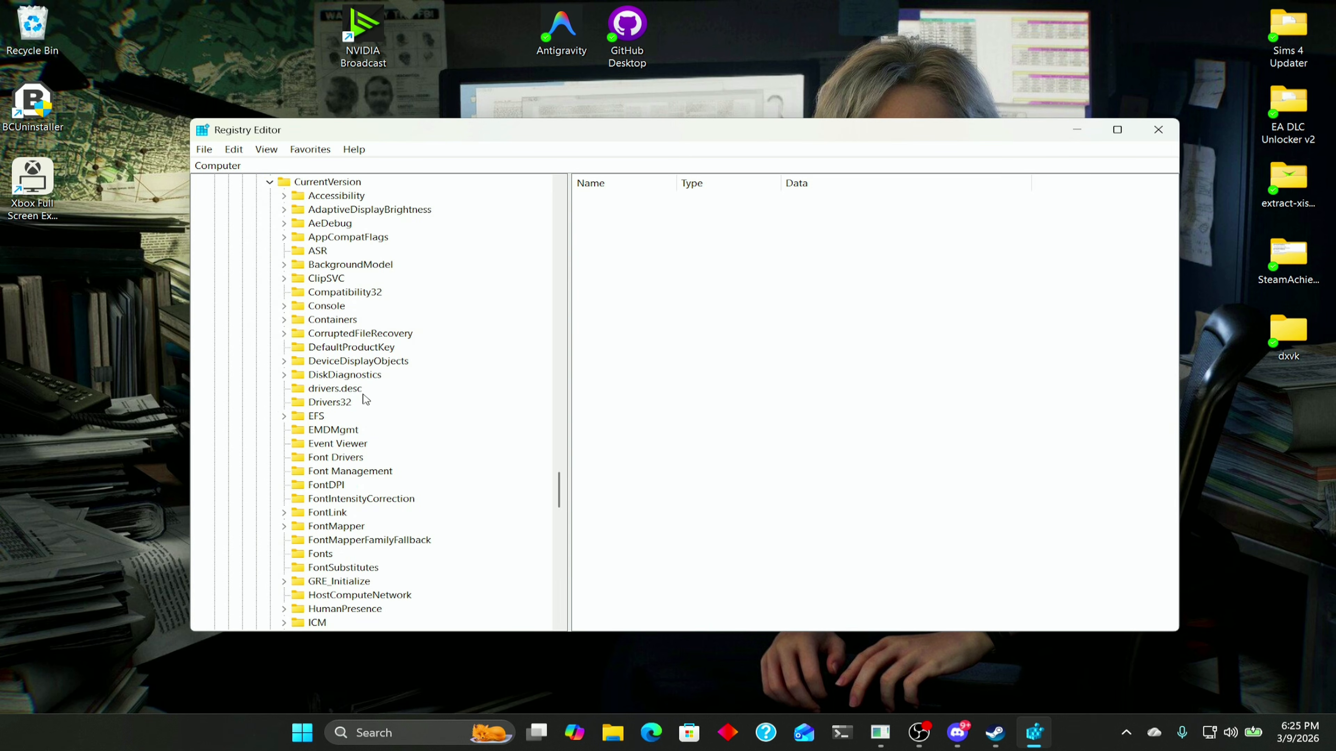
Select the Image File Execution Options key under CurrentVersion, collapse its subkeys and bring up the commands available for it
scroll(363, 400, "down", 3)
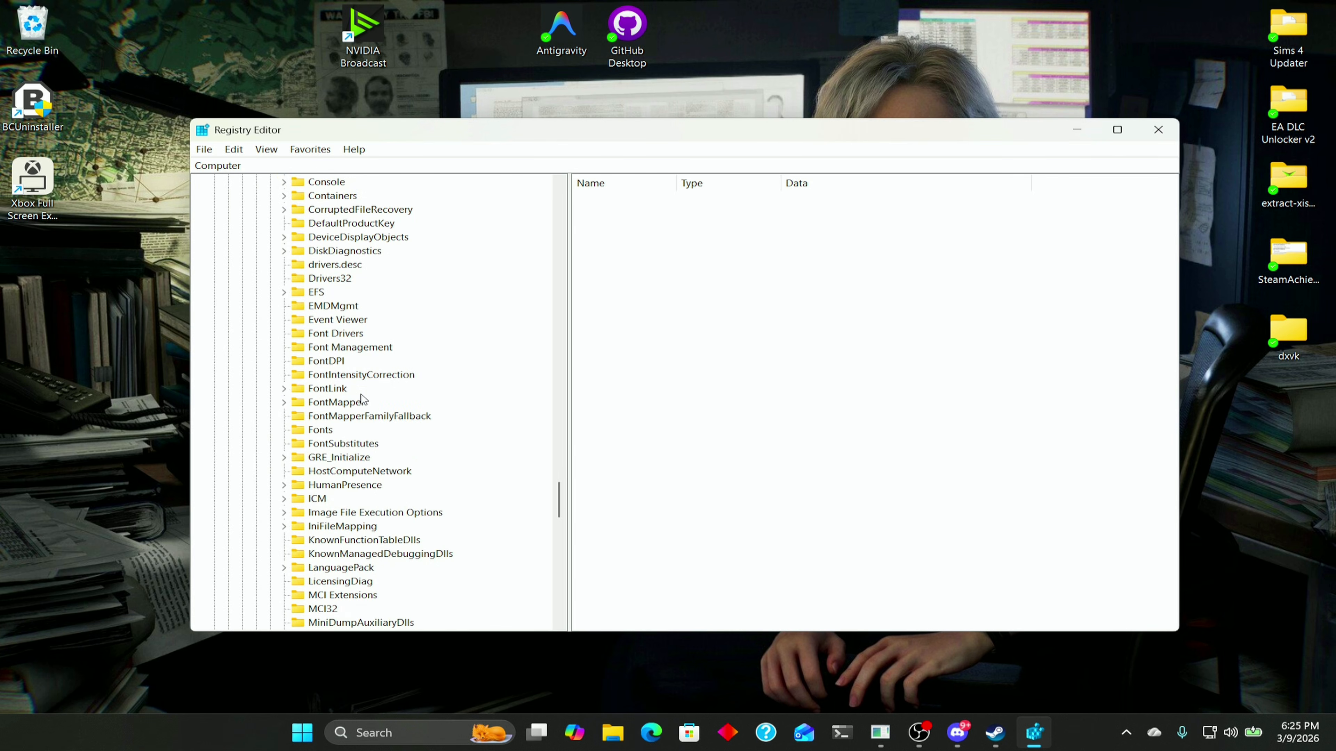
scroll(362, 400, "down", 10)
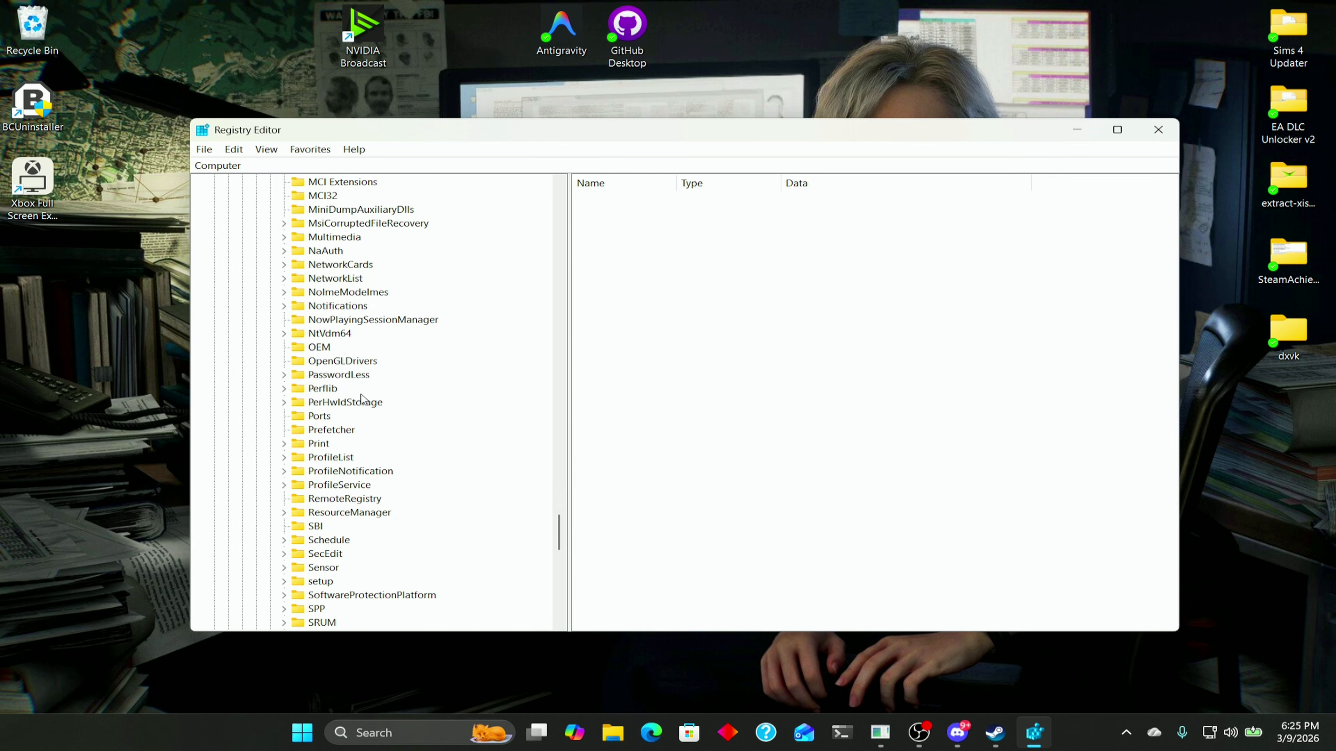
scroll(362, 400, "up", 4)
scroll(362, 400, "down", 6)
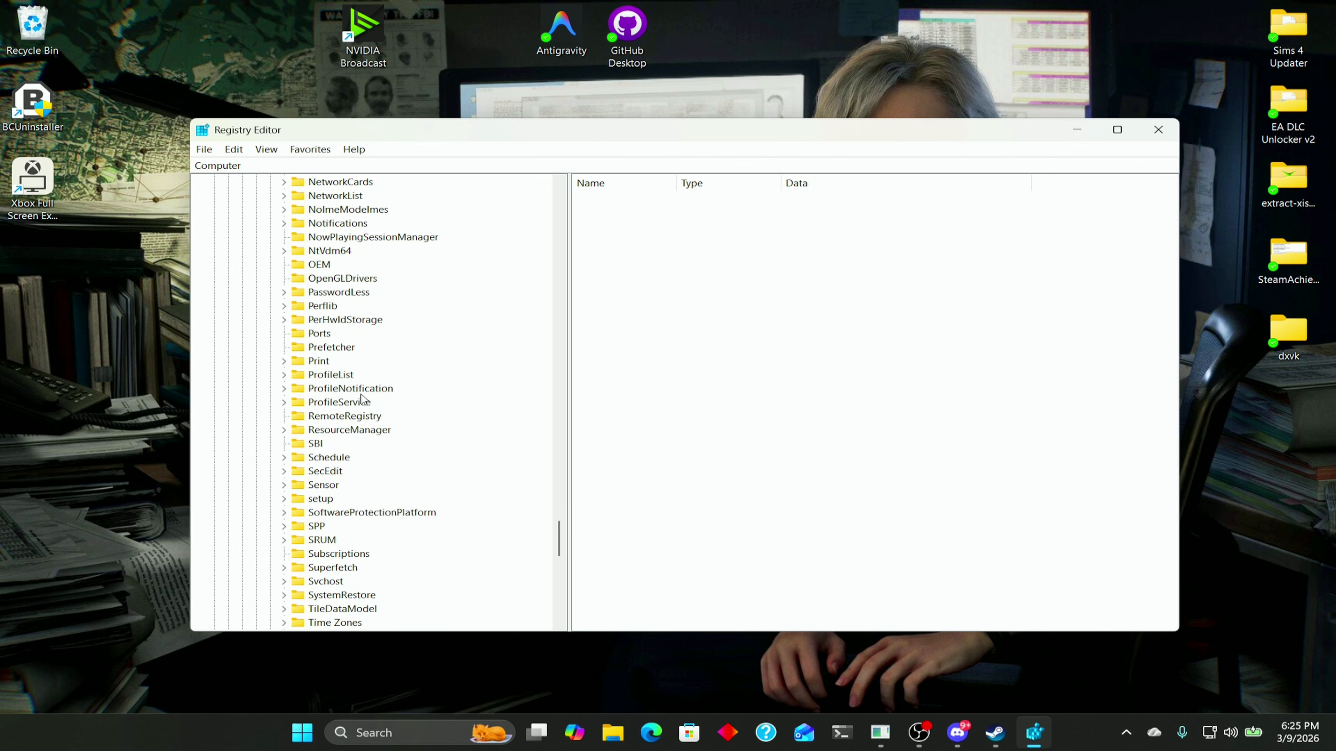
scroll(362, 400, "up", 12)
scroll(362, 400, "up", 4)
scroll(362, 400, "down", 5)
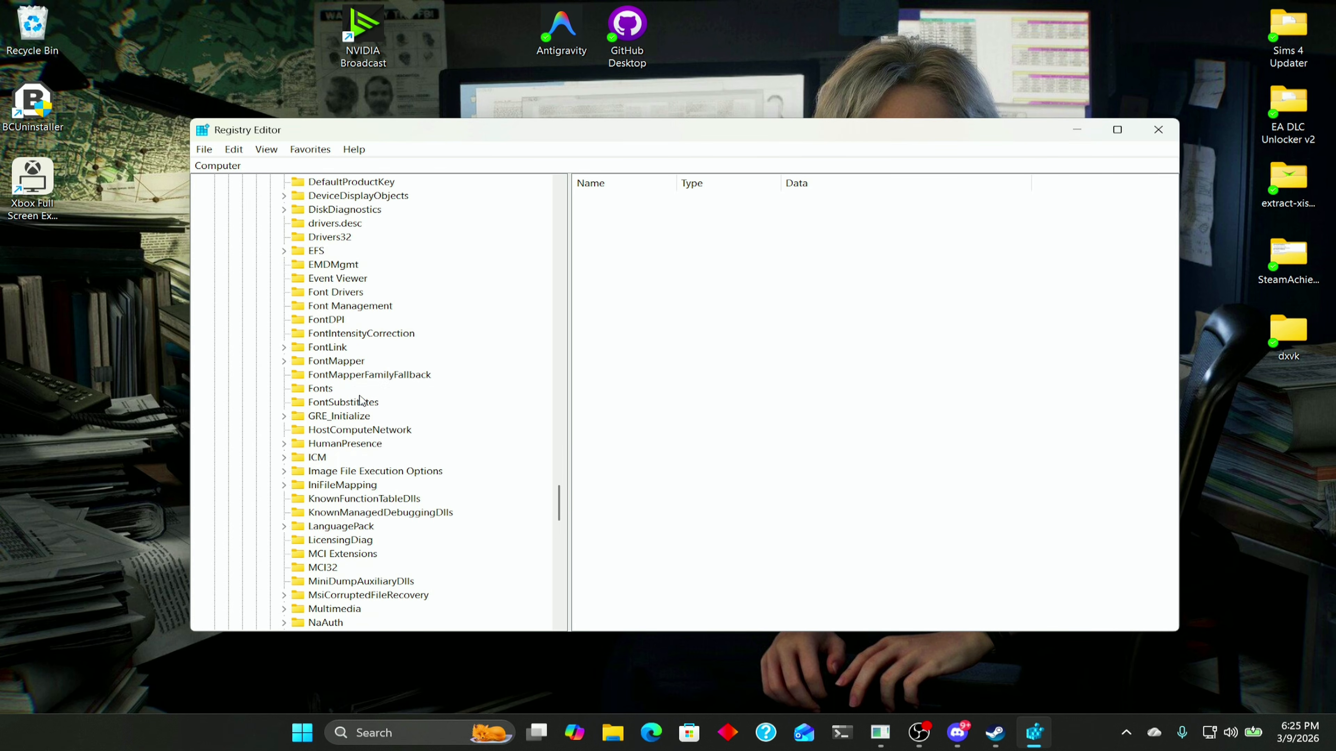
double_click(287, 471)
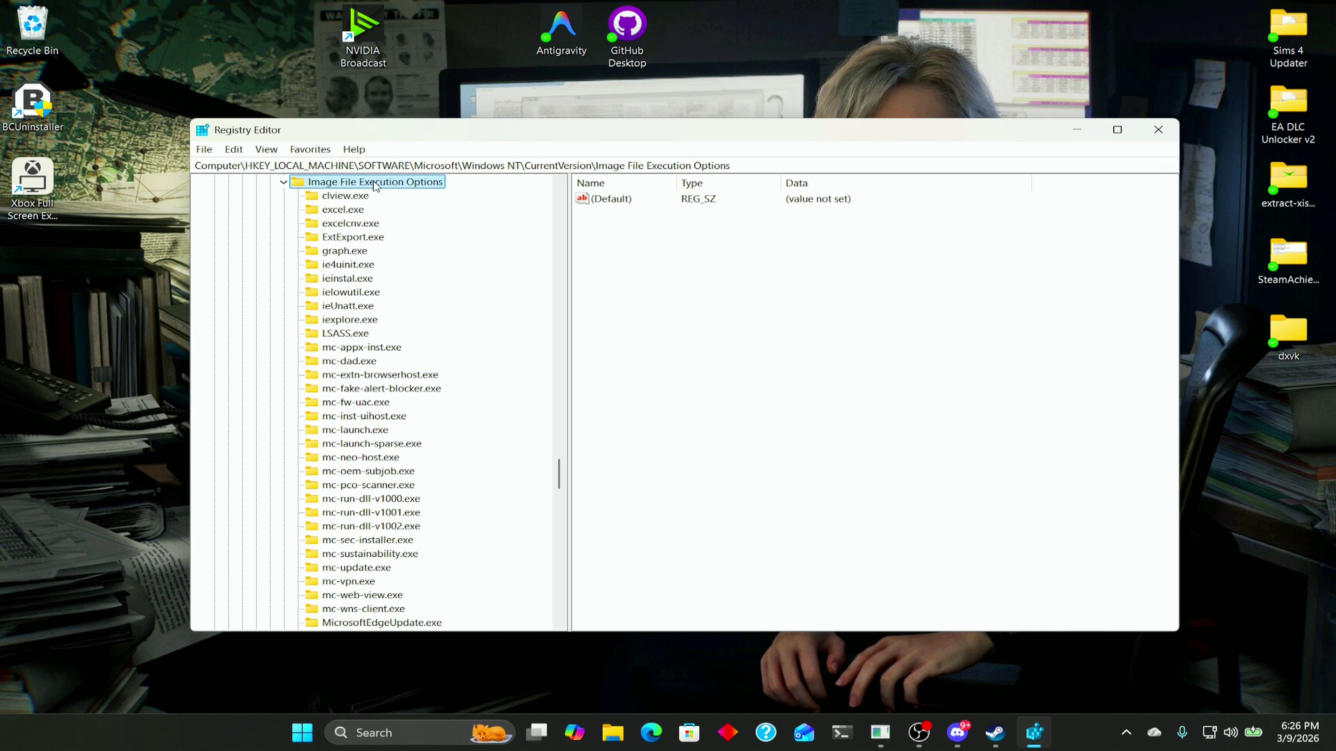
double_click(371, 182)
right_click(345, 186)
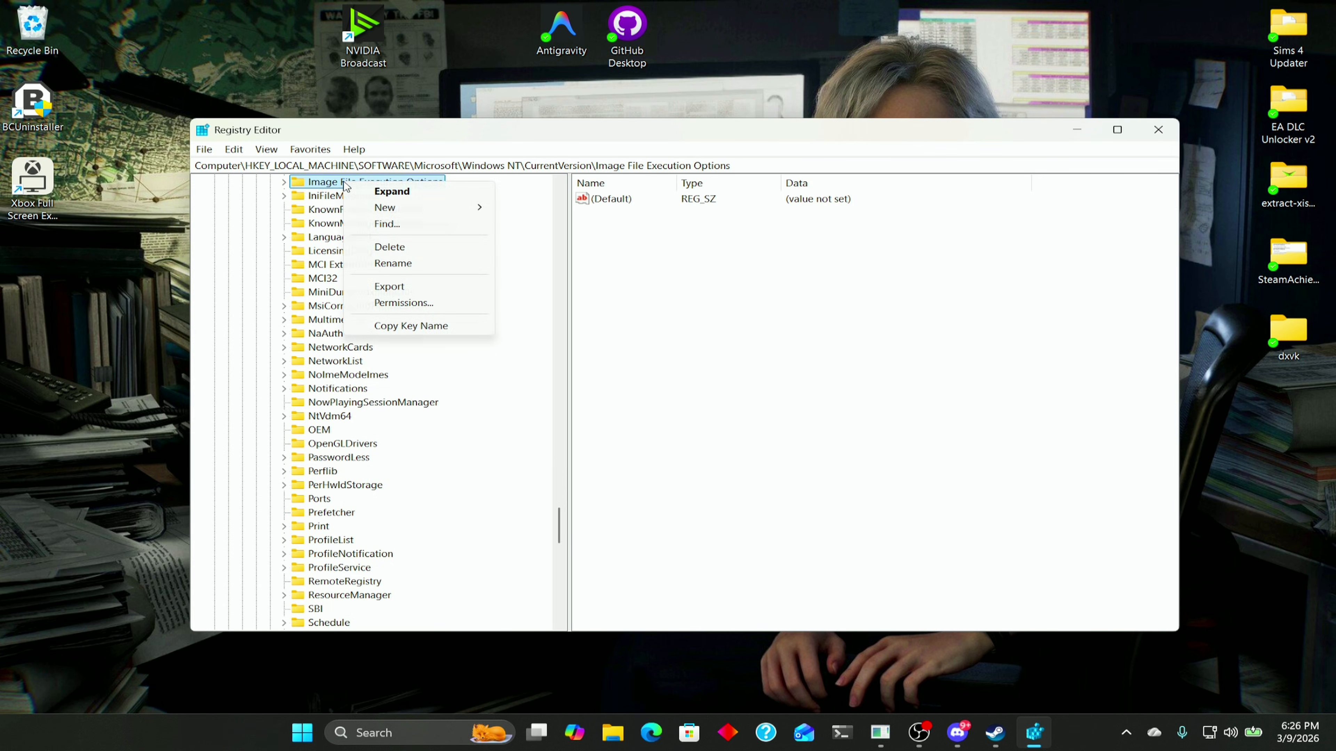
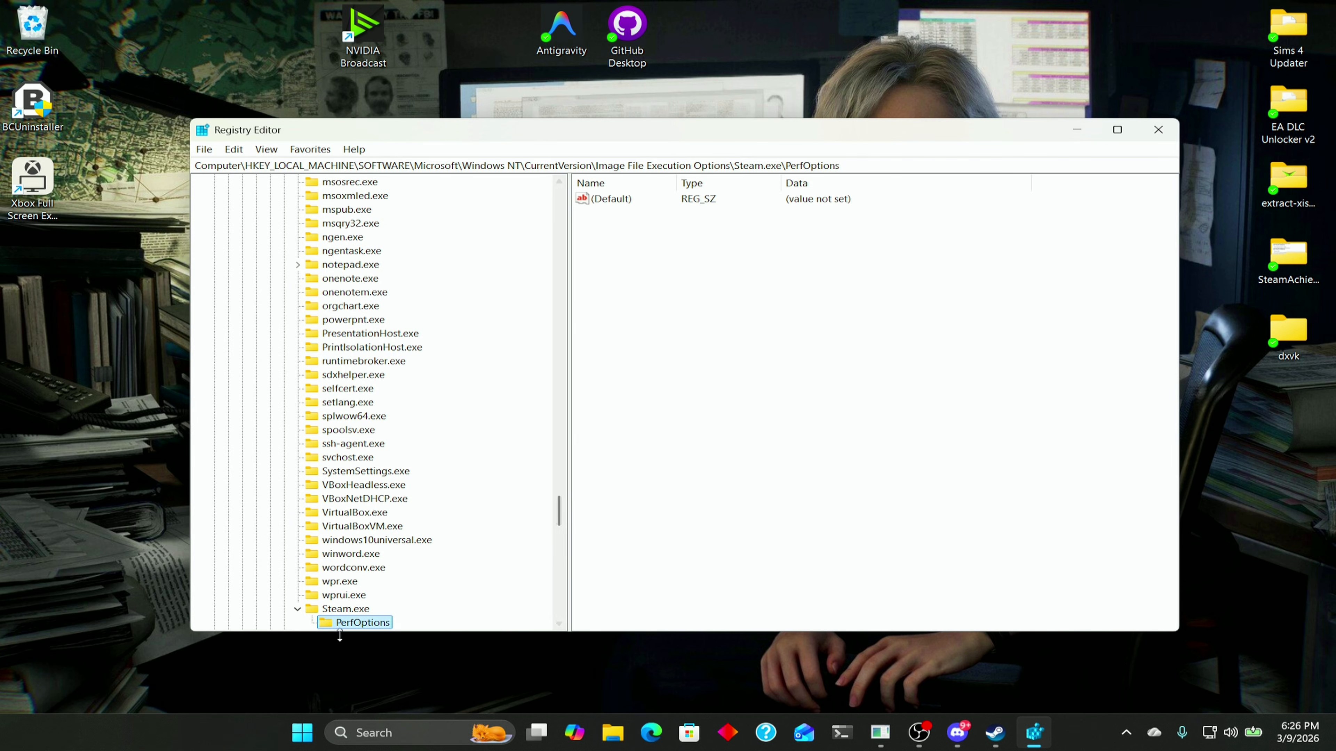
Create a DWORD (32-bit) value named CpuPriorityClass in the PerfOptions key under Steam.exe
right_click(362, 622)
mouse_move(417, 500)
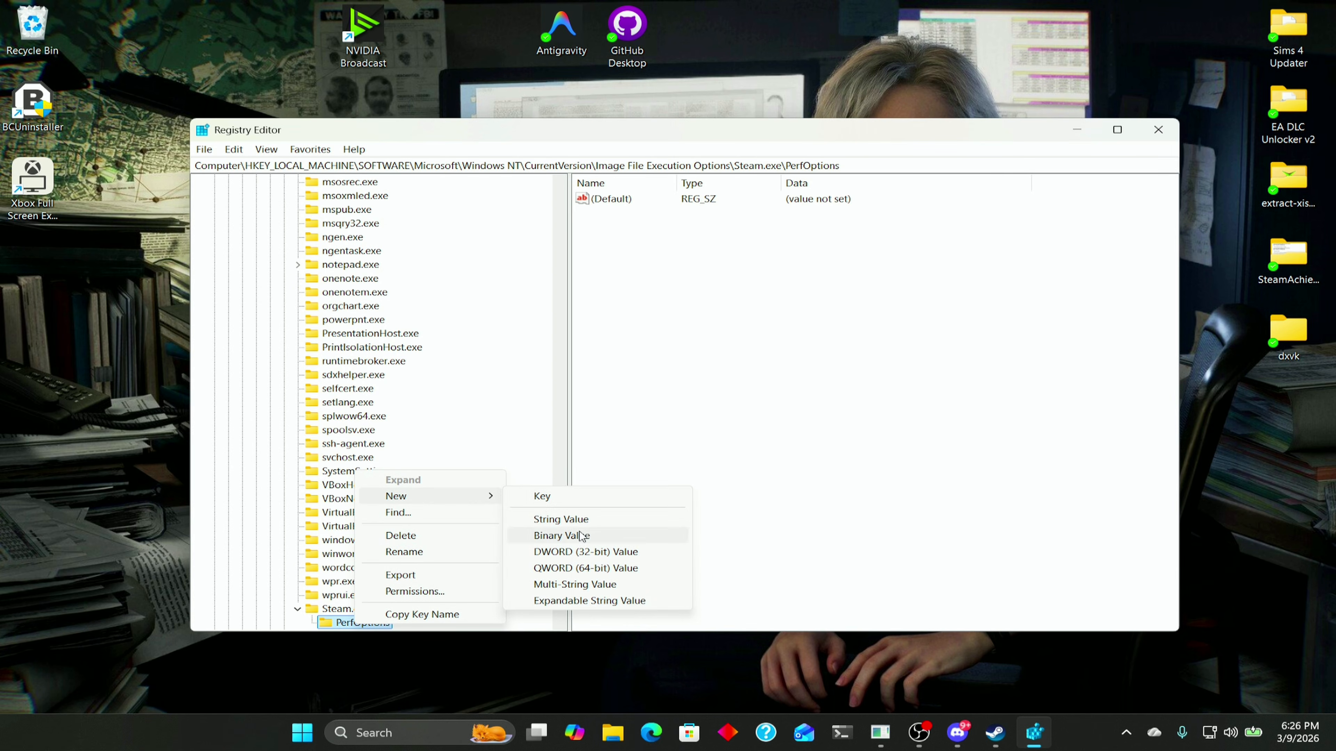
left_click(622, 553)
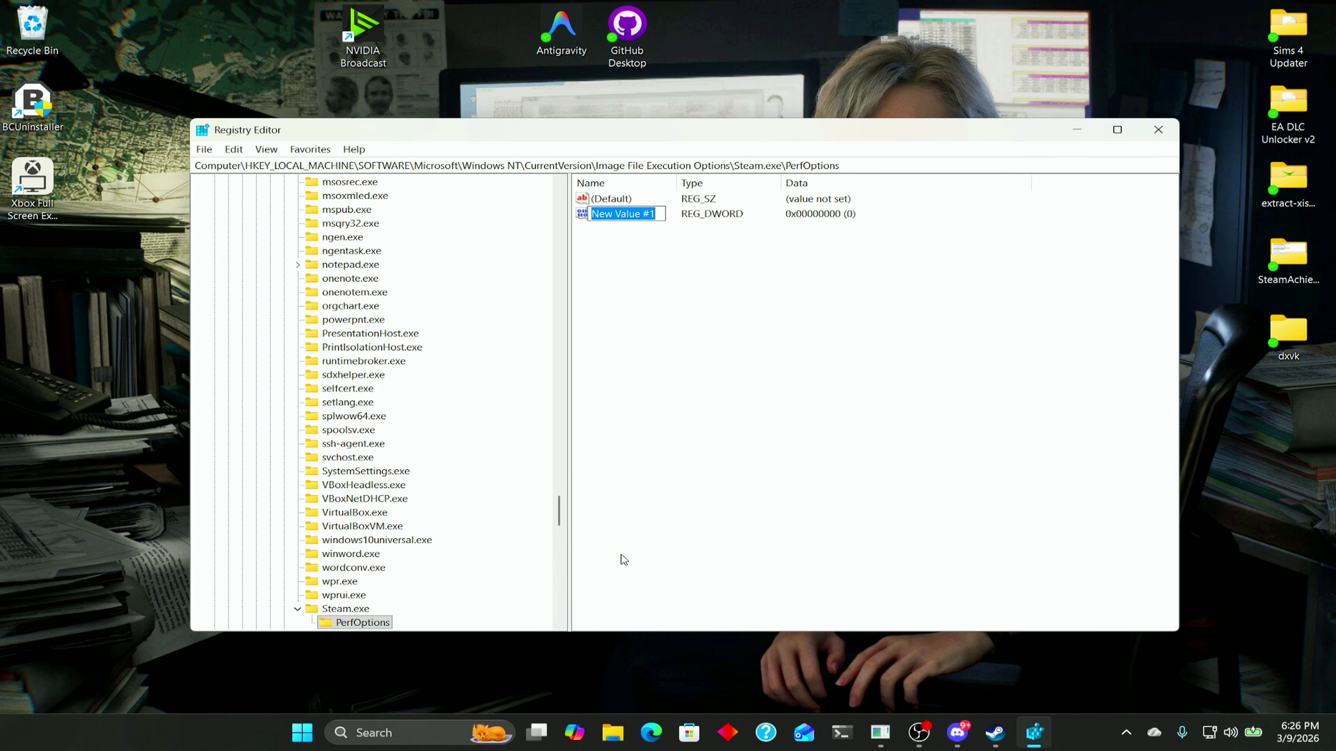
type("Cpu")
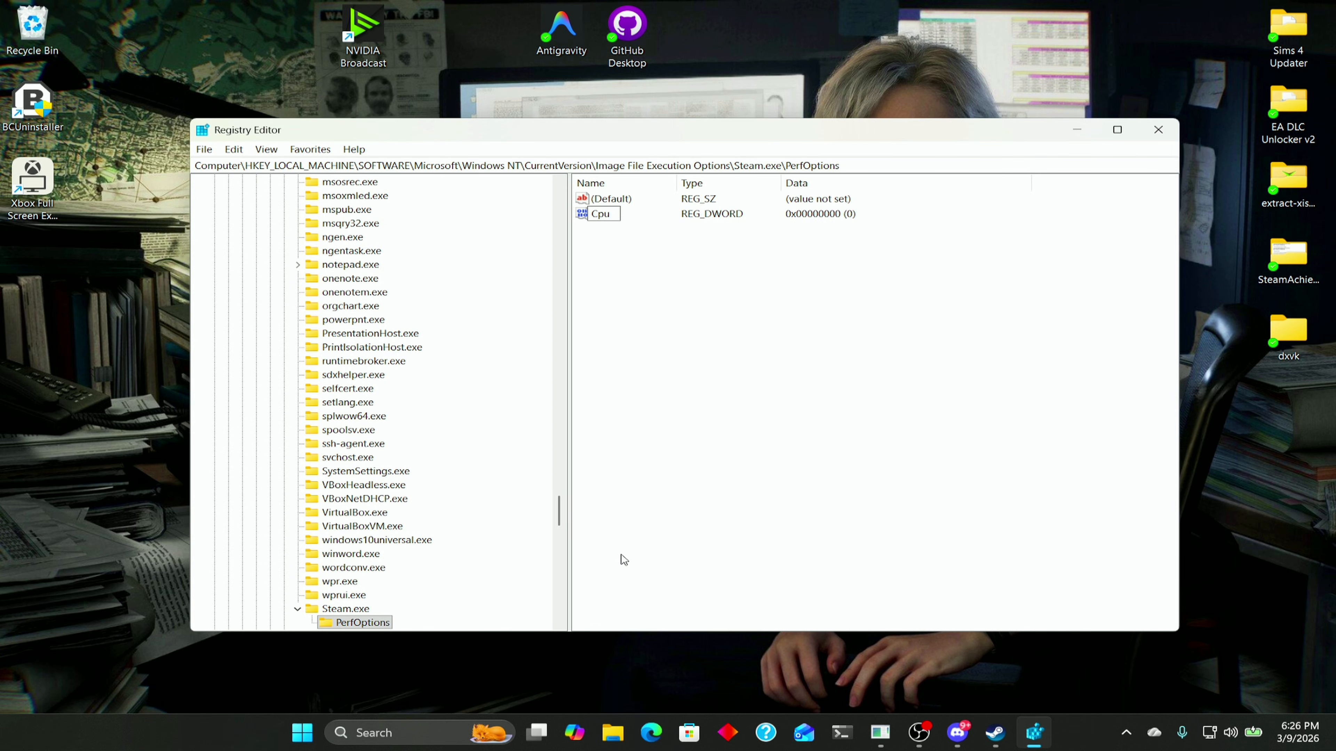
type("PriorityClass")
key("Return")
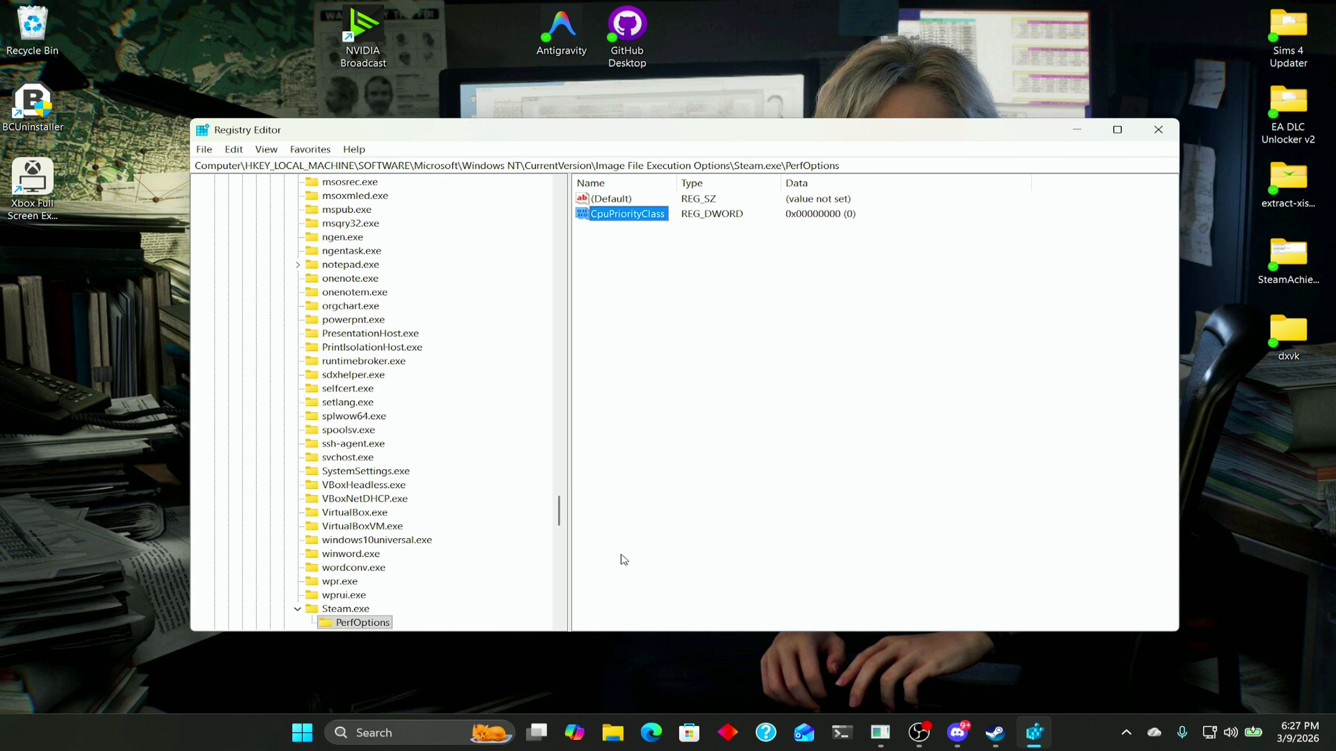
Set the CpuPriorityClass value data to 4 in hexadecimal base
double_click(617, 214)
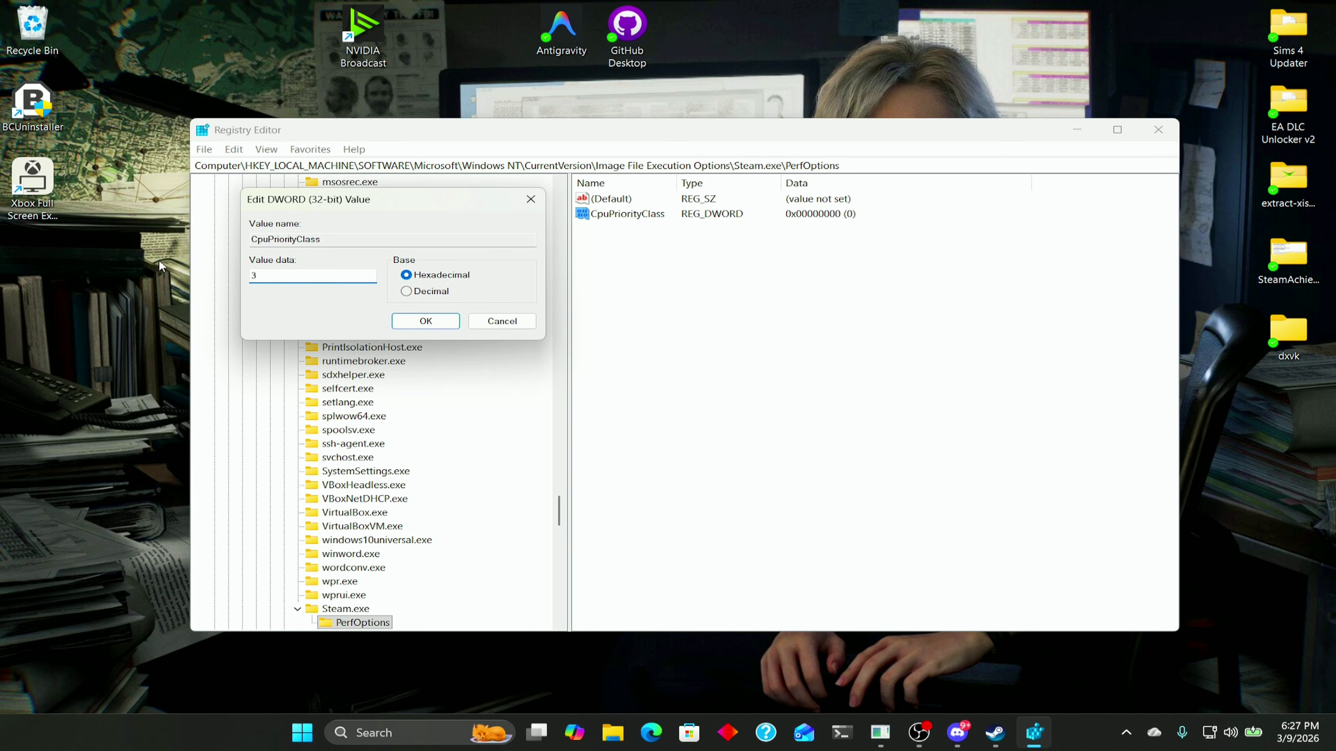
key("BackSpace")
type("4")
left_click(411, 323)
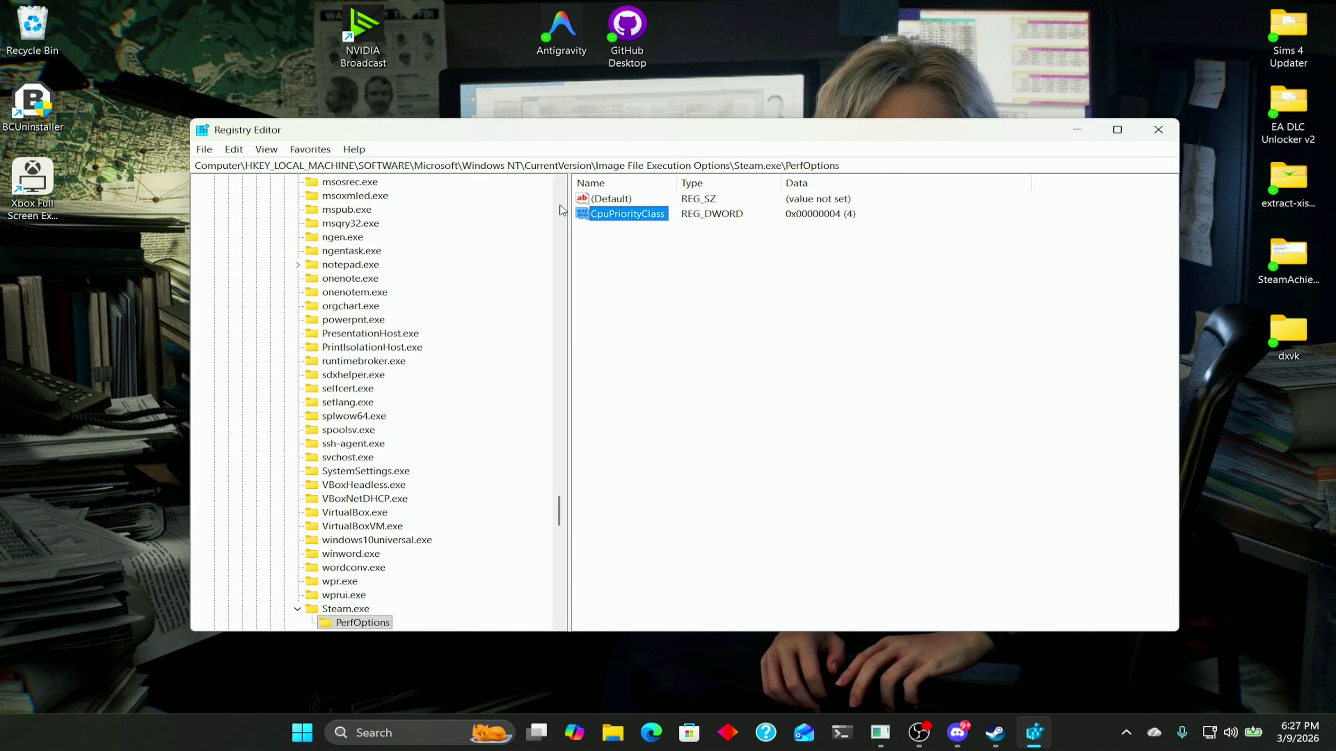
Export the selected PerfOptions branch to the Desktop as a registration file named SteamPriorityDownloadFix and close Registry Editor
left_click(204, 149)
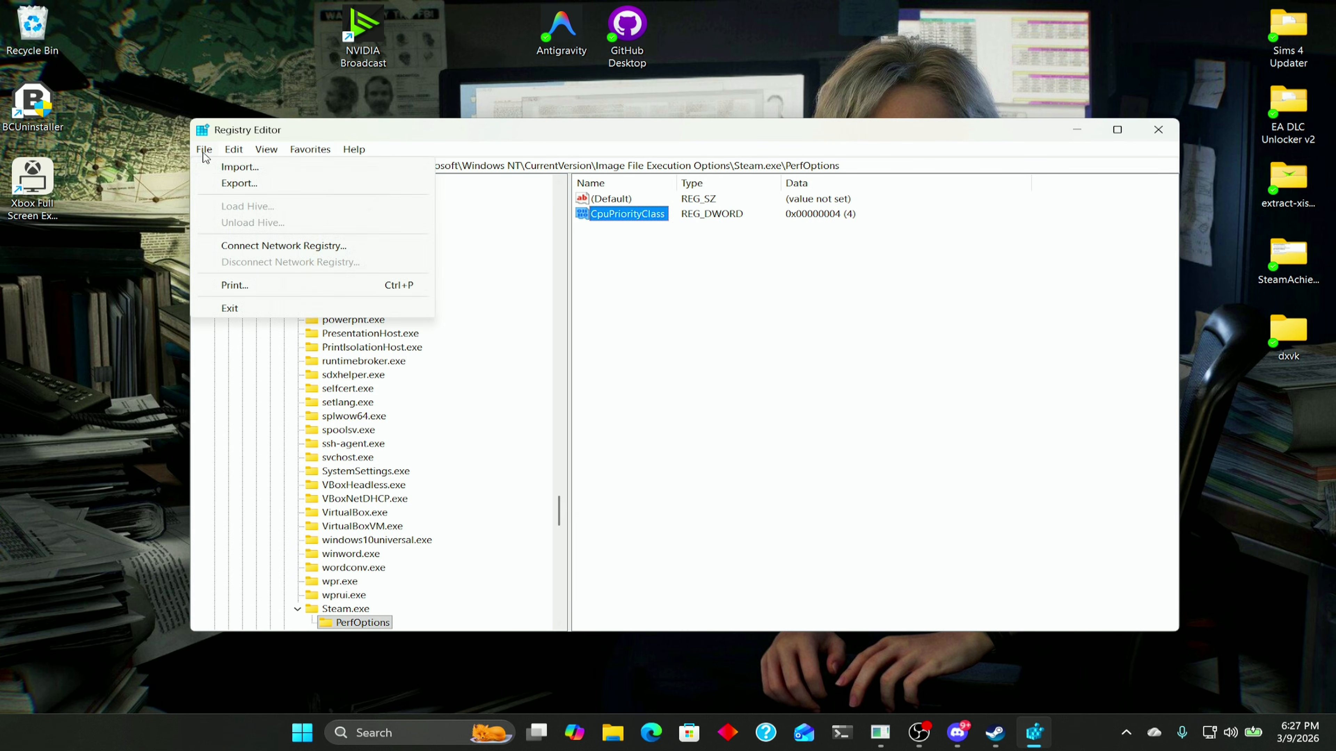
left_click(240, 184)
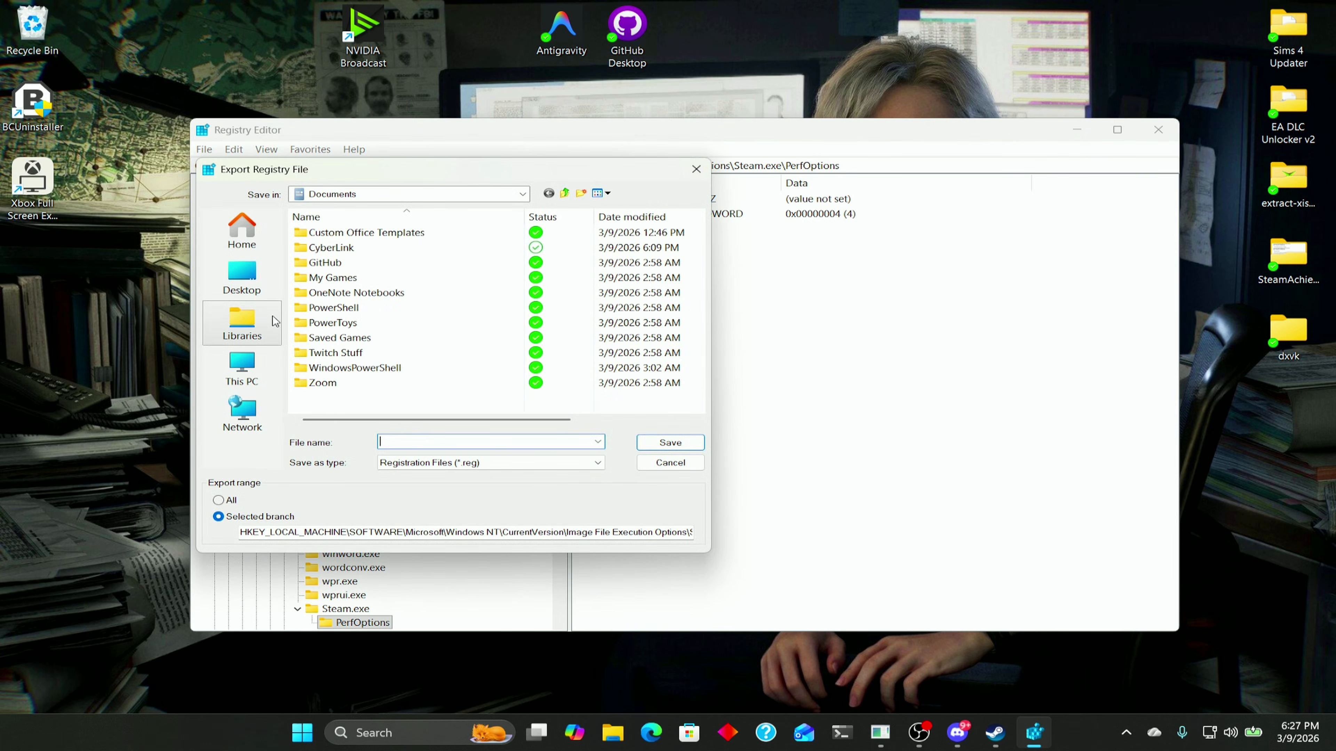
left_click(256, 326)
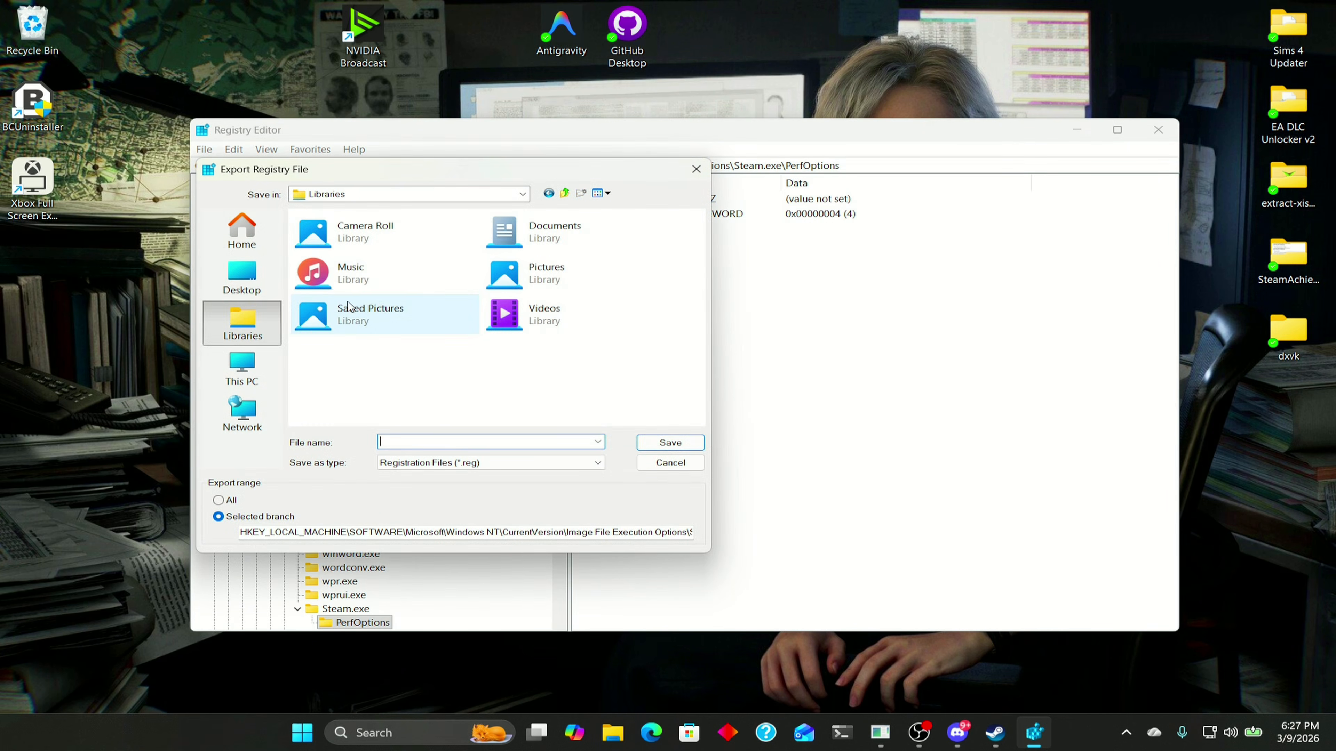
left_click(237, 259)
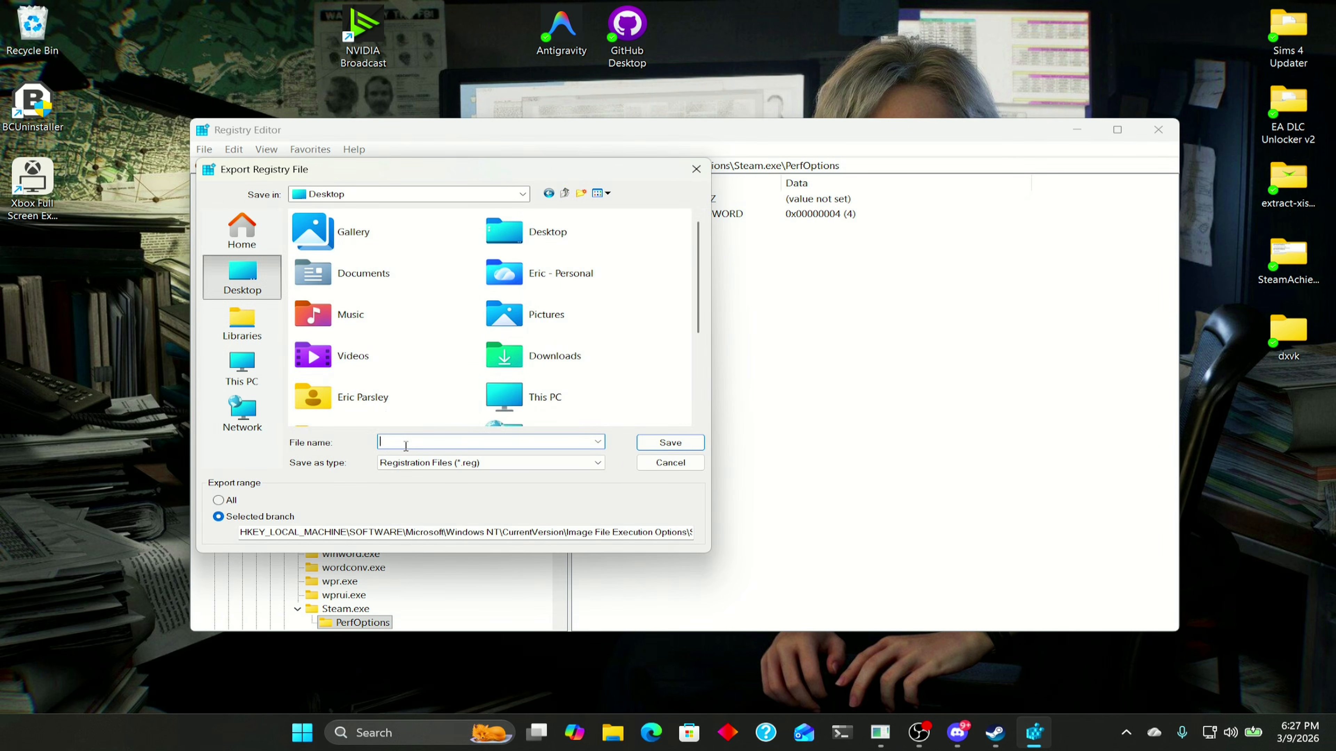
type("St")
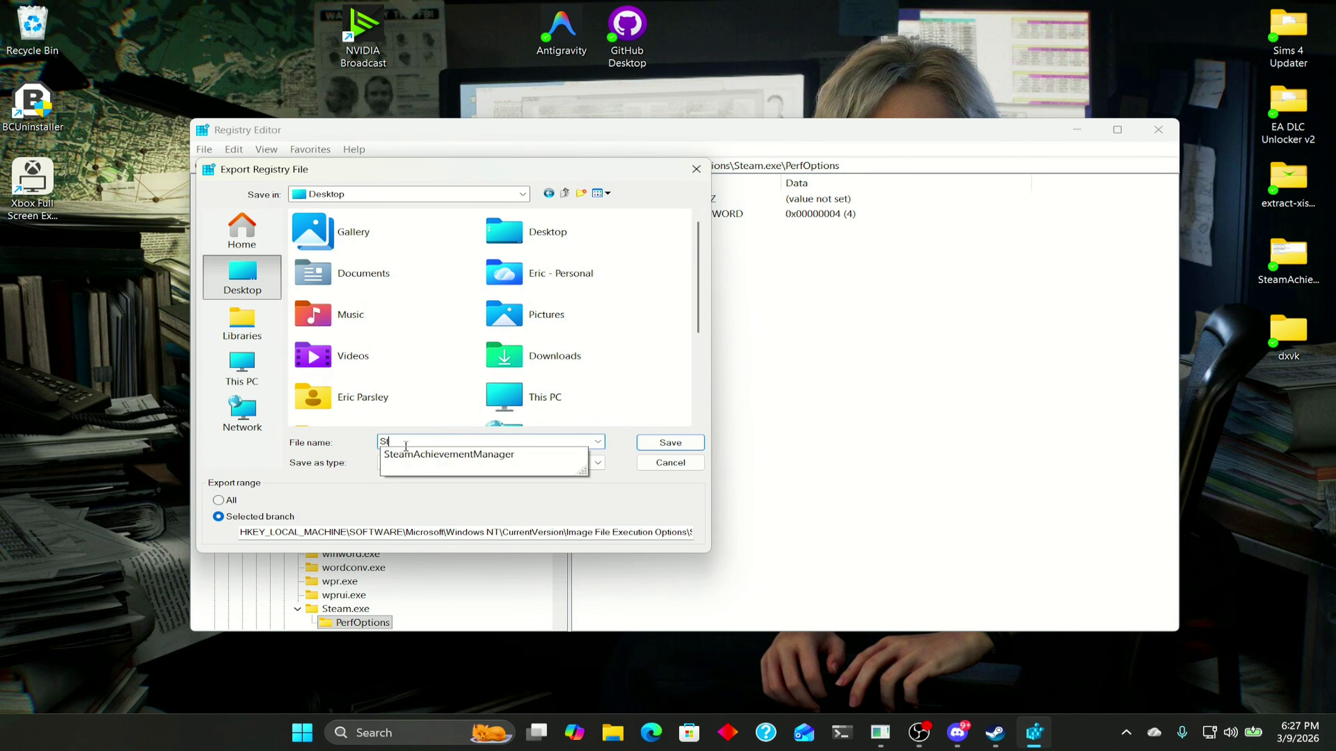
type("eamPriority")
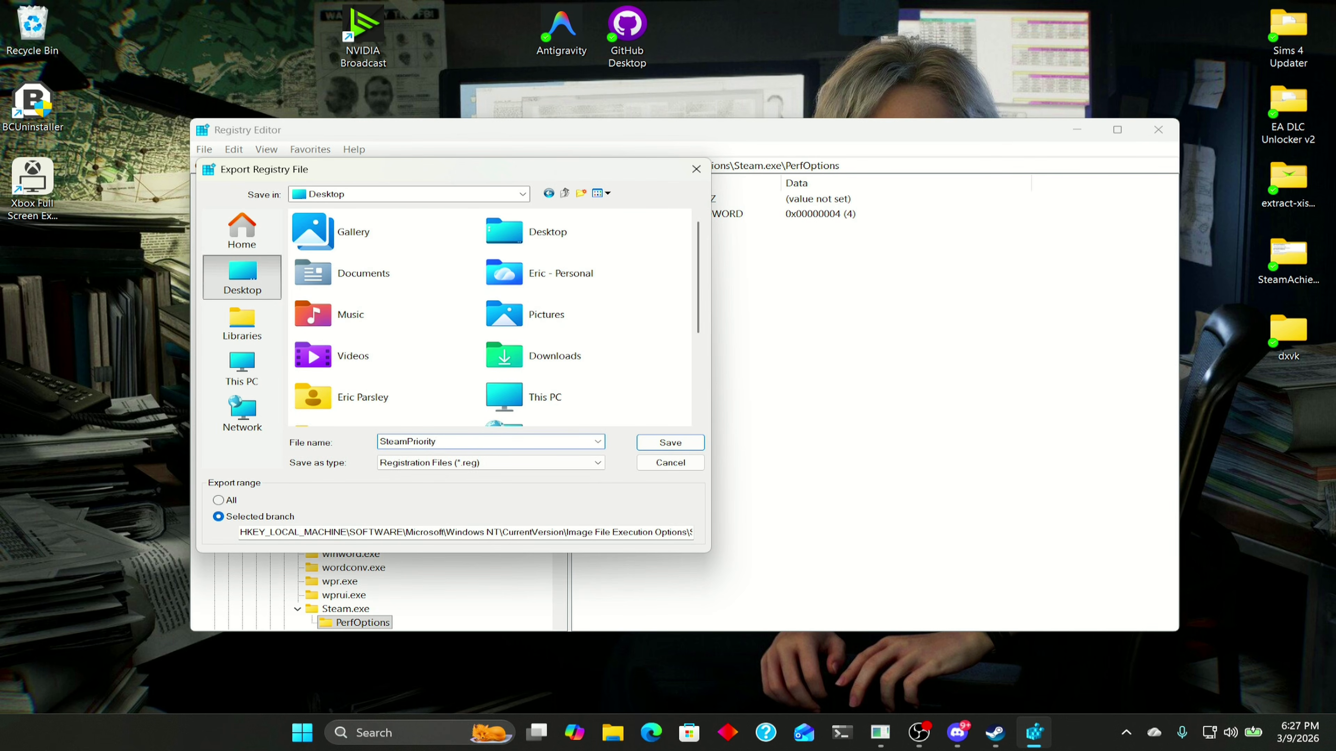
type("DownloadFix")
key("Return")
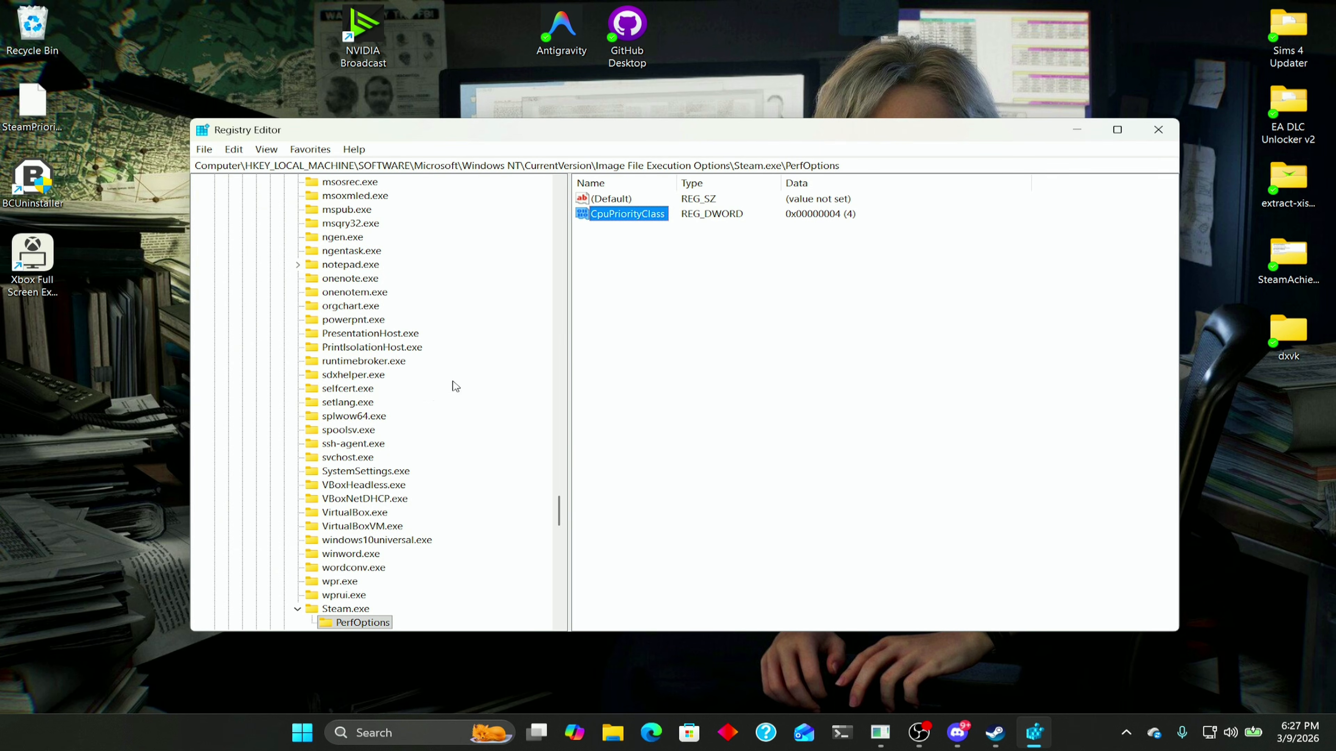
left_click(1159, 130)
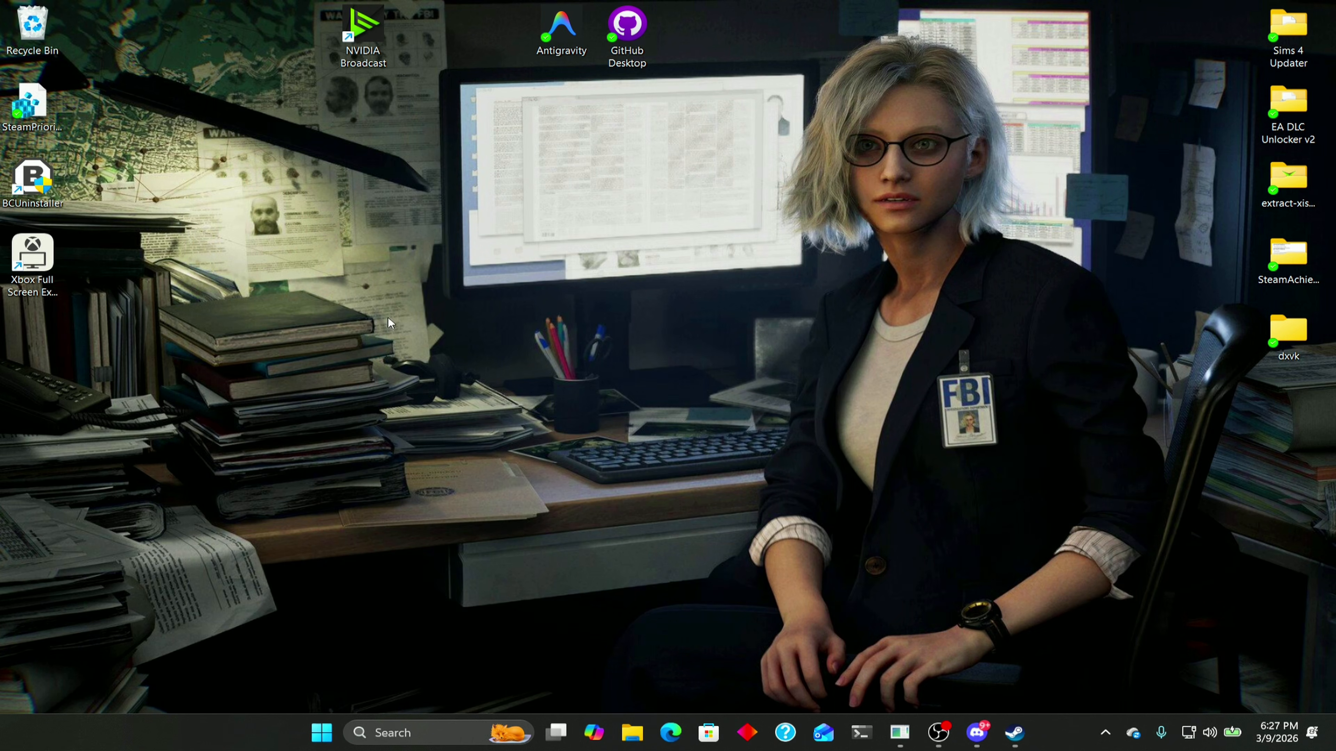
Move the exported SteamPriorityDownloadFix file away from the other desktop icons and shift BCUninstaller and the Xbox shortcut up beneath Recycle Bin
left_click_drag(41, 121, 931, 92)
left_click_drag(32, 105, 889, 31)
left_click_drag(28, 191, 30, 114)
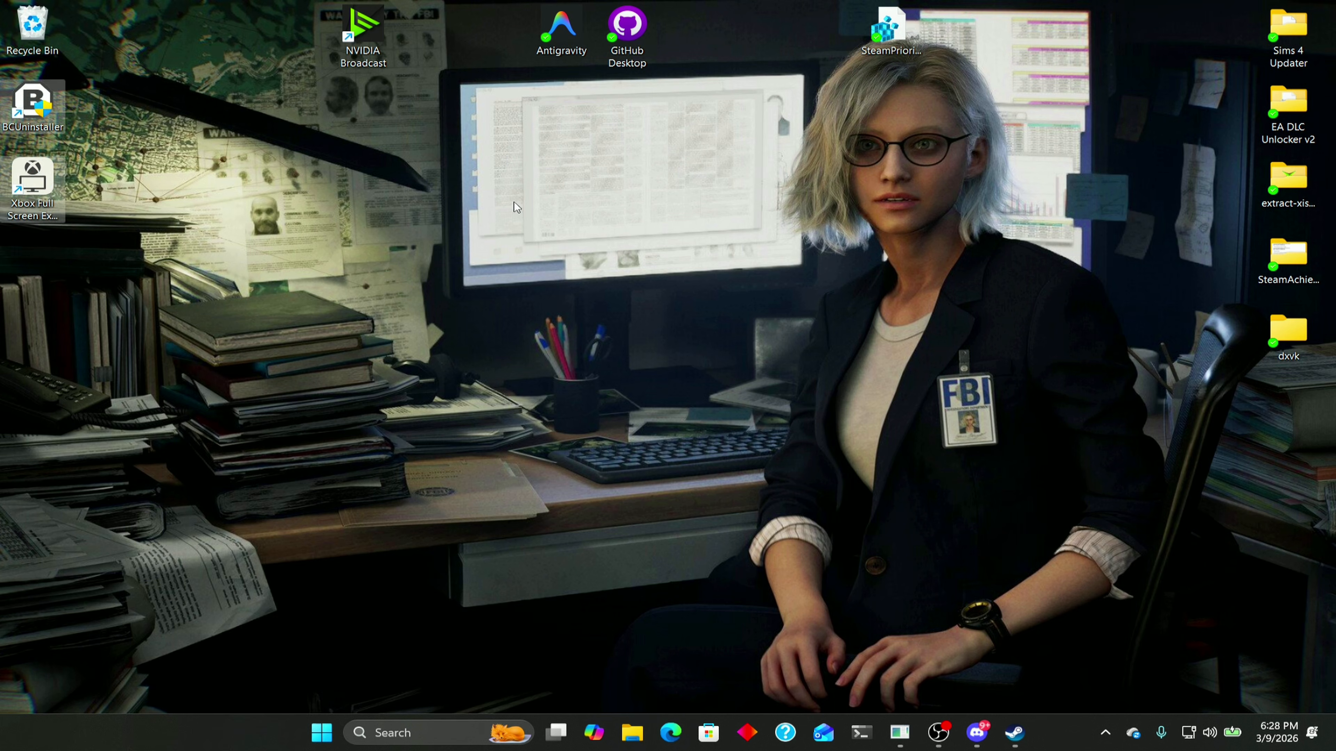
left_click(516, 215)
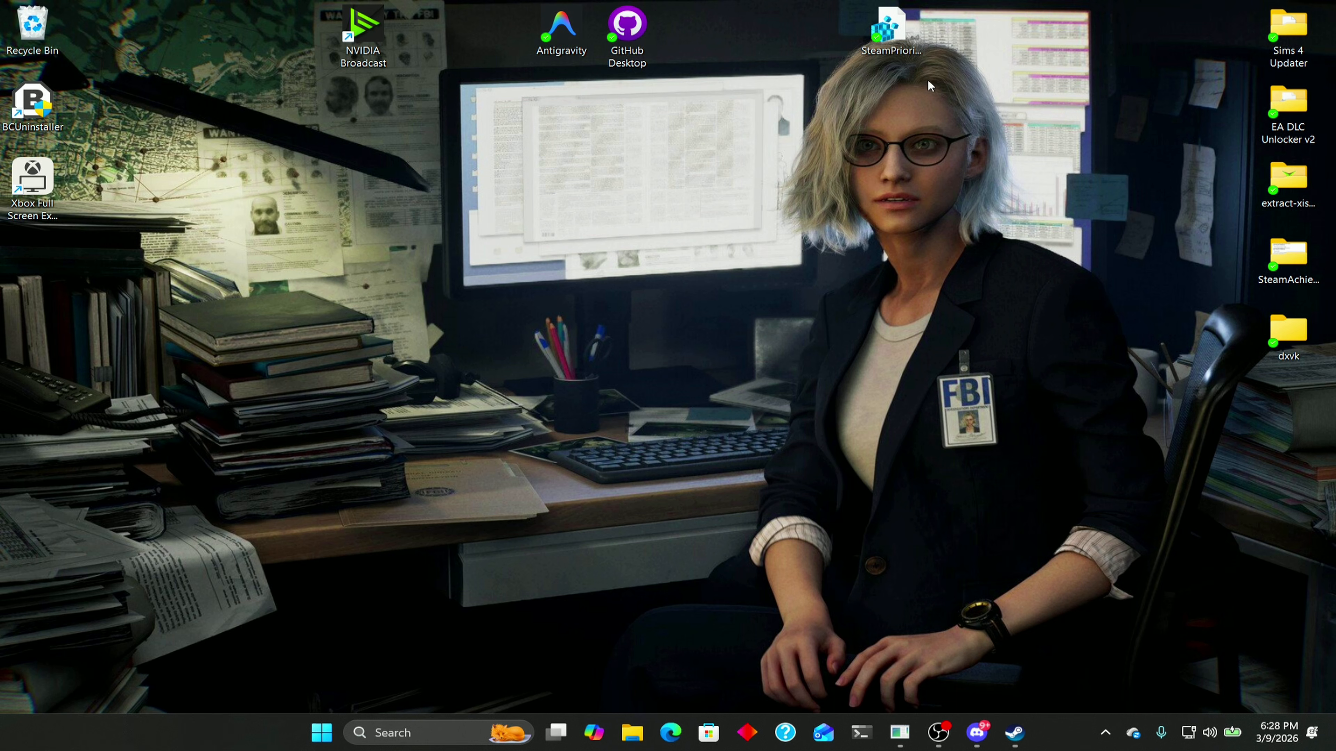
Merge the SteamPriorityDownloadFix registration file from the desktop into the registry, accepting the confirmation
double_click(892, 52)
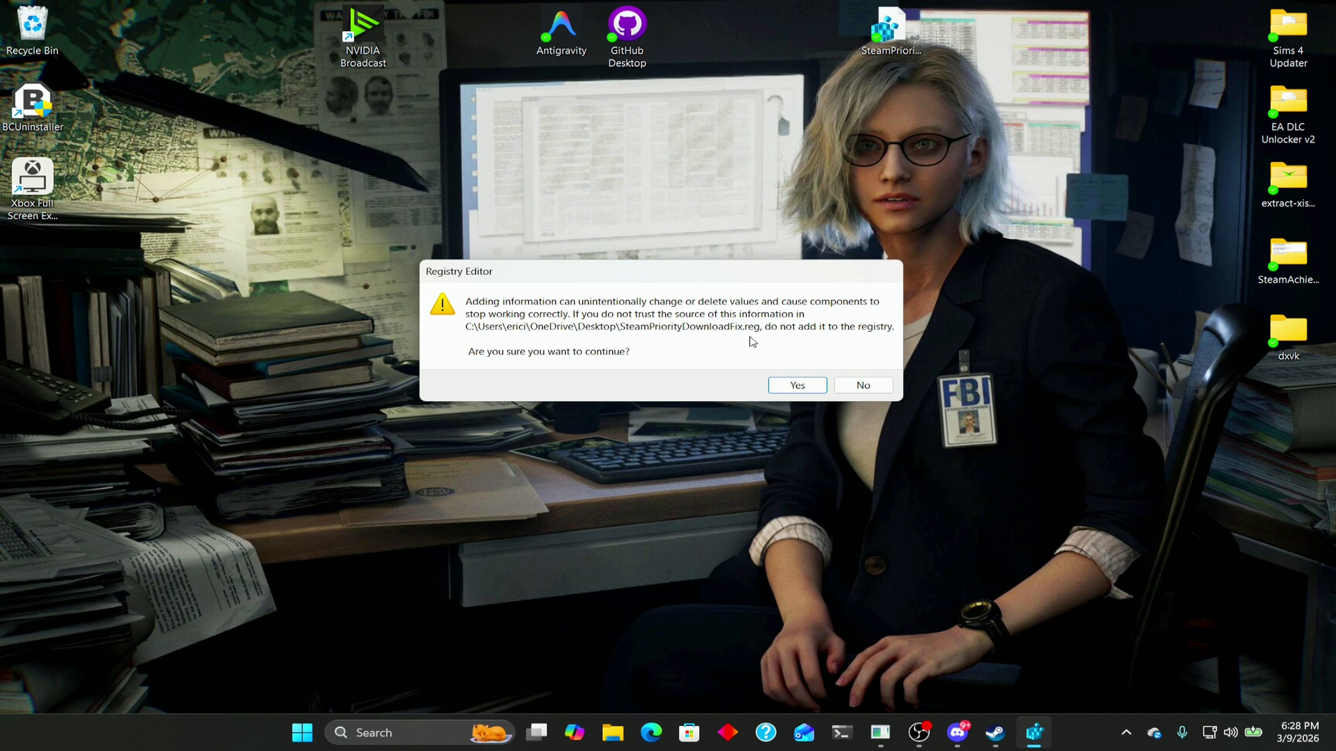
left_click(784, 383)
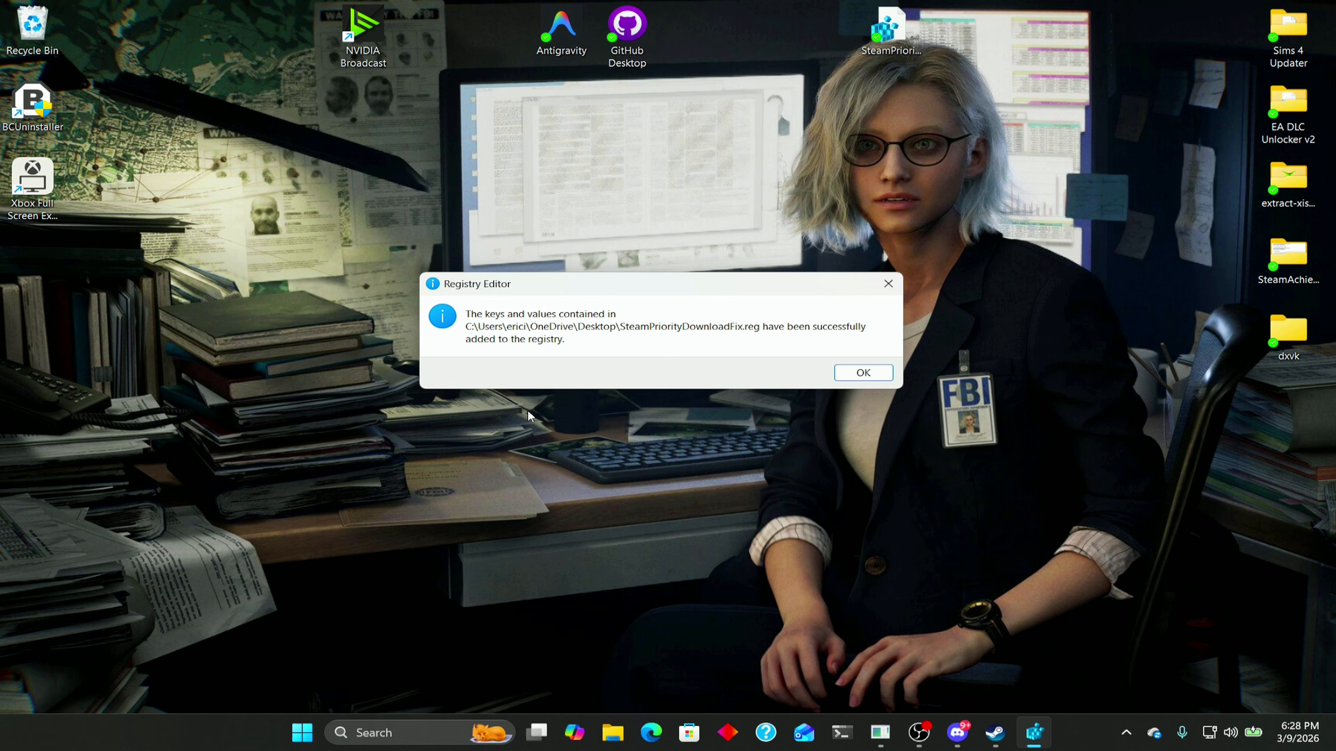
left_click(862, 373)
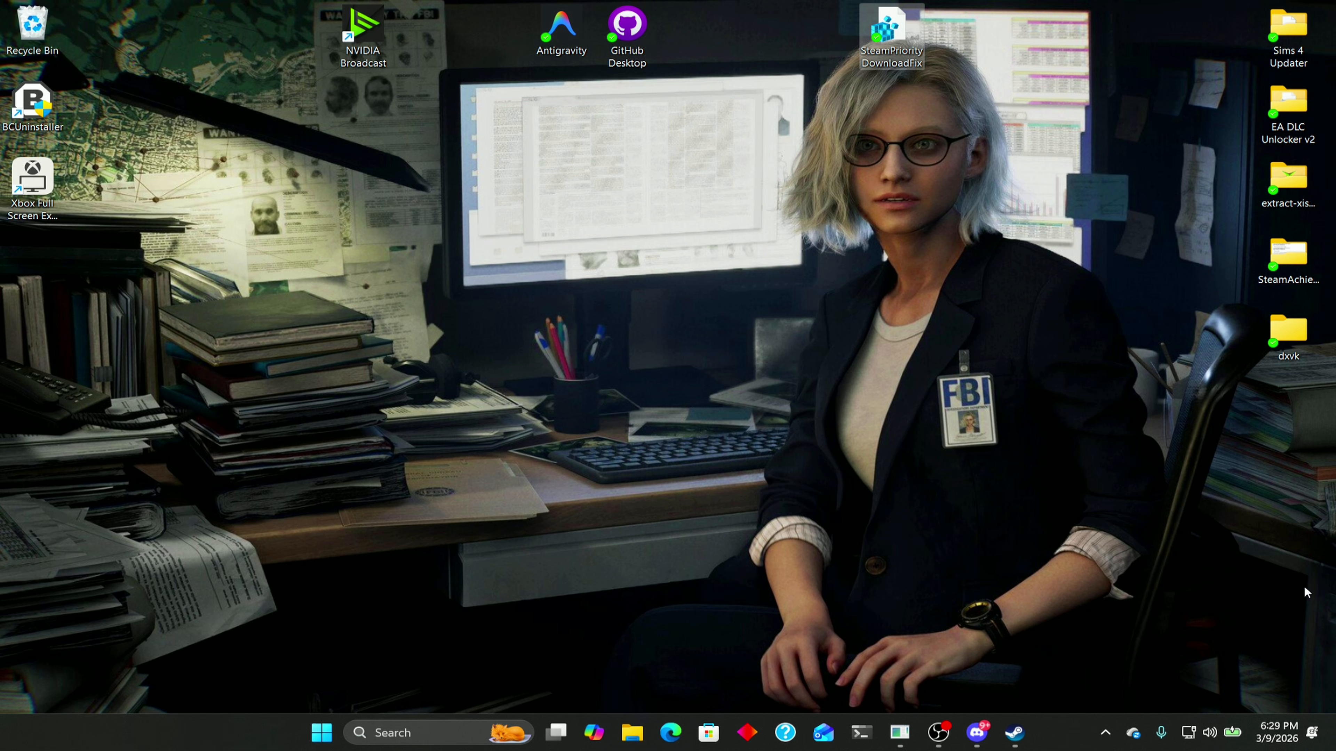
left_click(1107, 741)
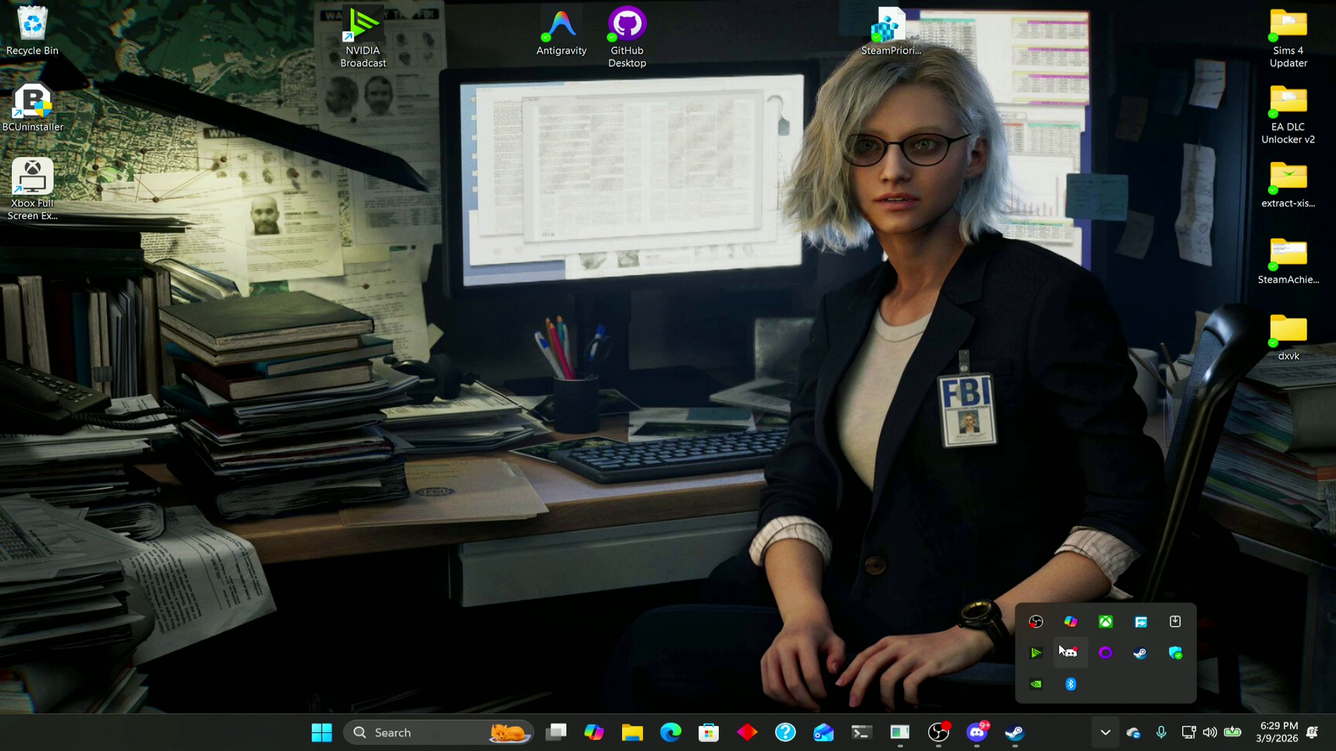
right_click(1036, 625)
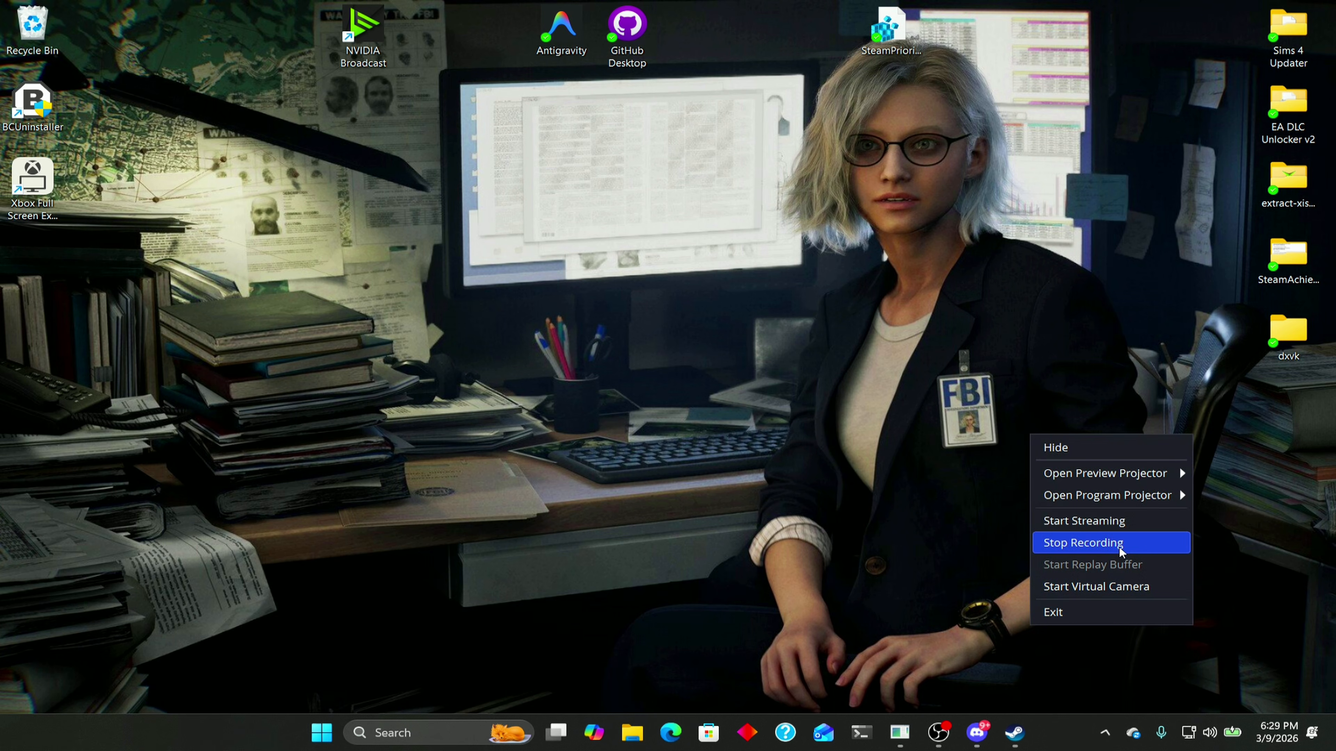